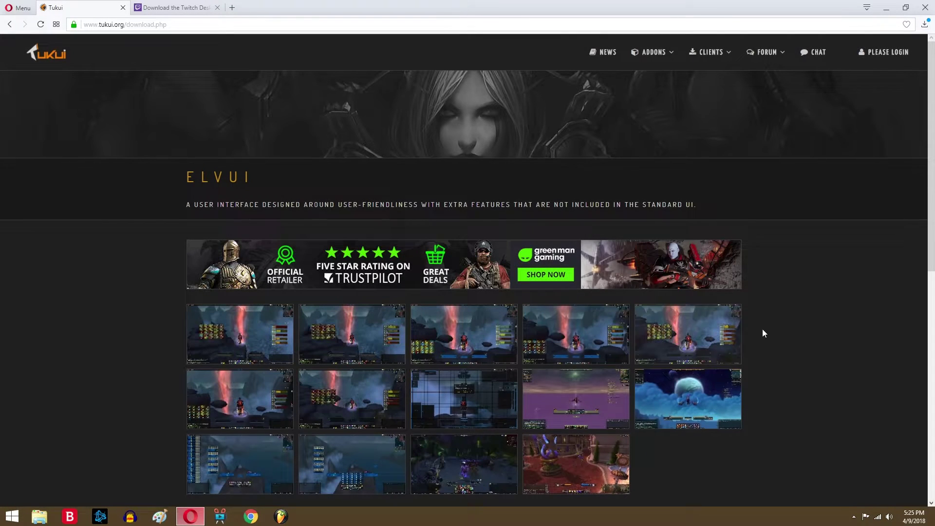
# - Review the ElvUI 10.73 download section on the Tukui page and the Twitch Desktop App download page
pyautogui.scroll(-3, 788, 319)
pyautogui.scroll(-2, 765, 309)
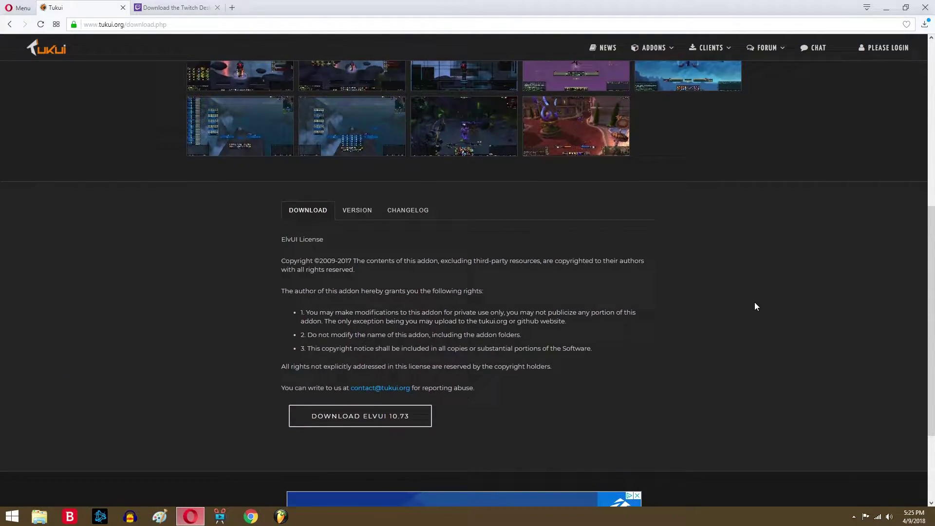
pyautogui.scroll(-2, 567, 346)
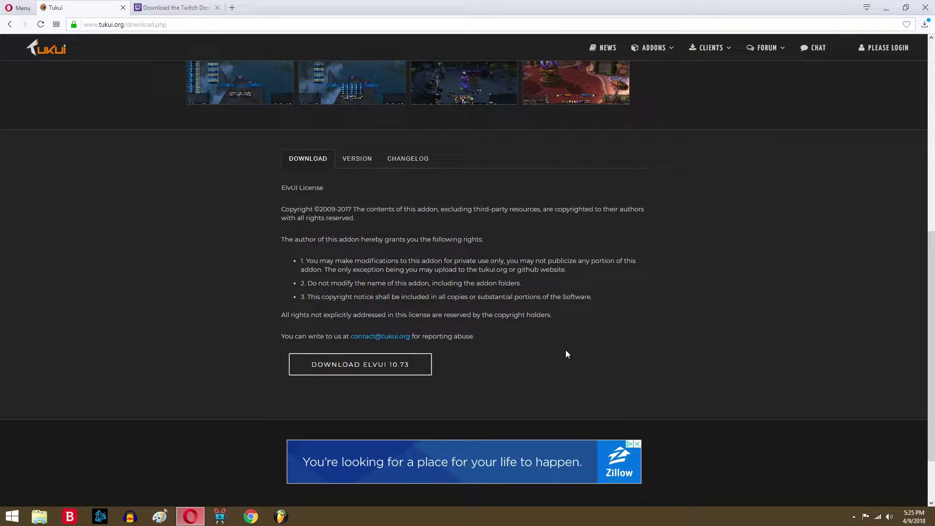
pyautogui.click(174, 7)
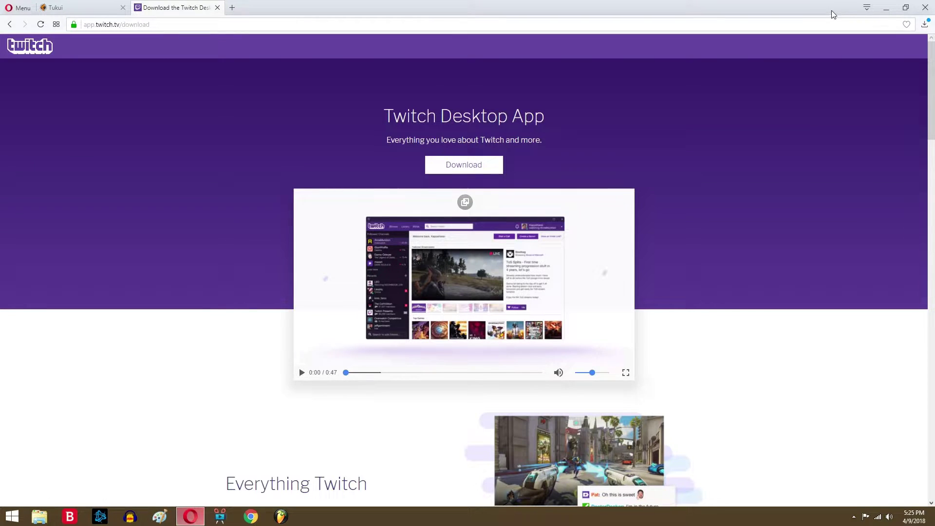
# - Minimize the browser, open the Twitch setup file on the desktop, and close the installer without installing
pyautogui.click(903, 8)
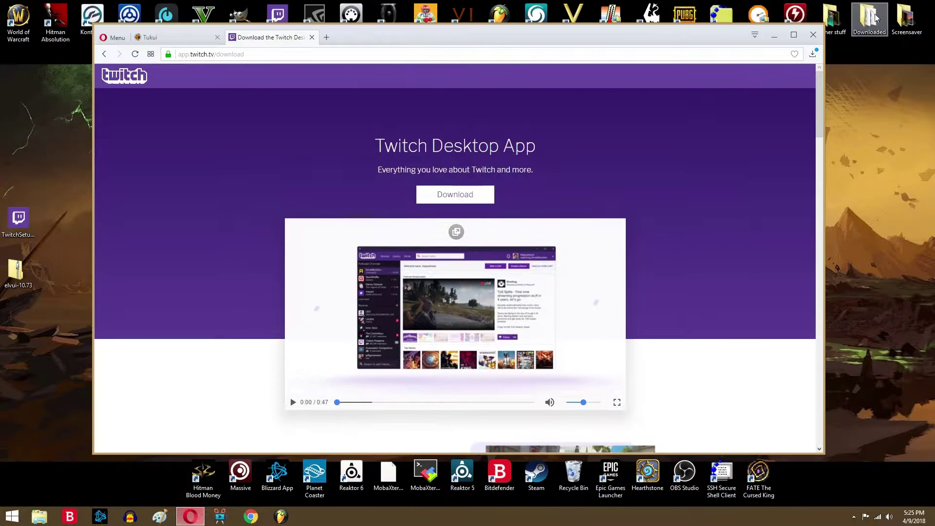
pyautogui.click(770, 38)
pyautogui.doubleClick(27, 233)
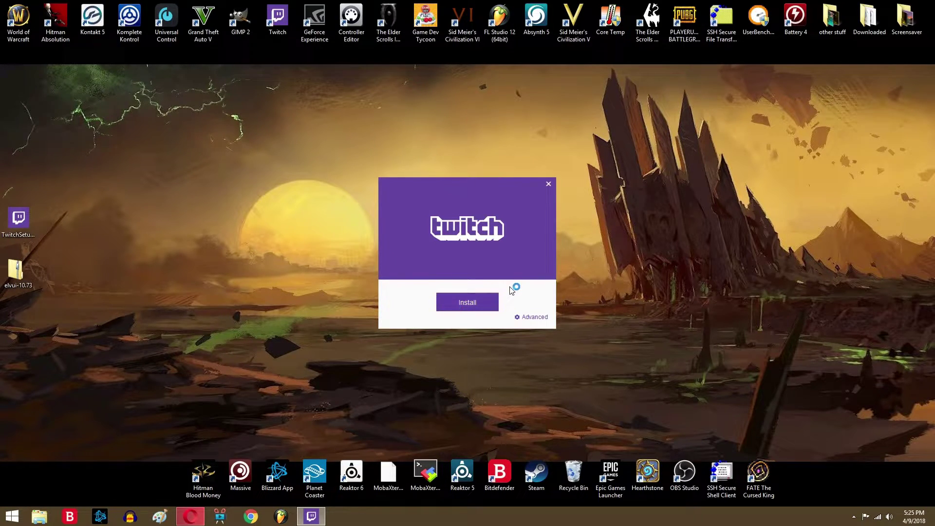
pyautogui.click(548, 184)
# - Extract the ElvUI and ElvUI_Config folders from the elvui-10.73 archive onto the desktop and close the archive window
pyautogui.doubleClick(28, 271)
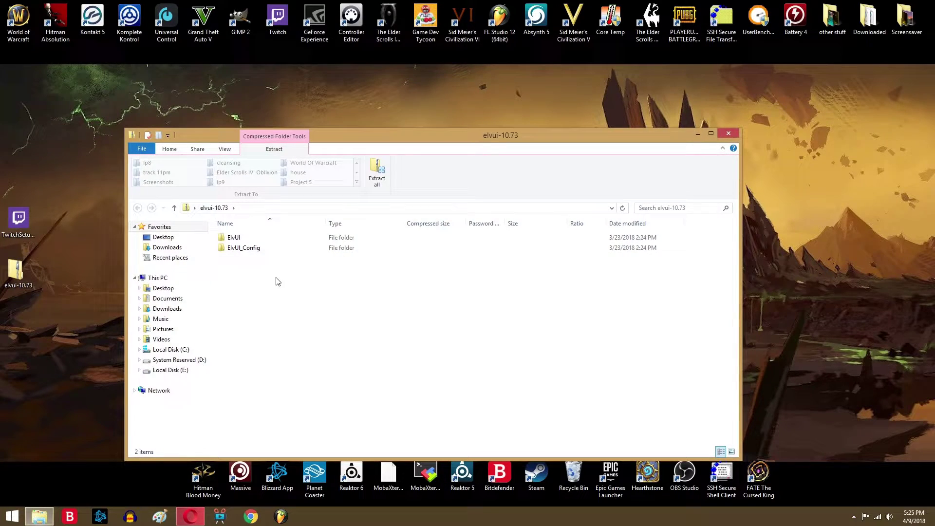
pyautogui.moveTo(288, 301); pyautogui.dragTo(85, 156)
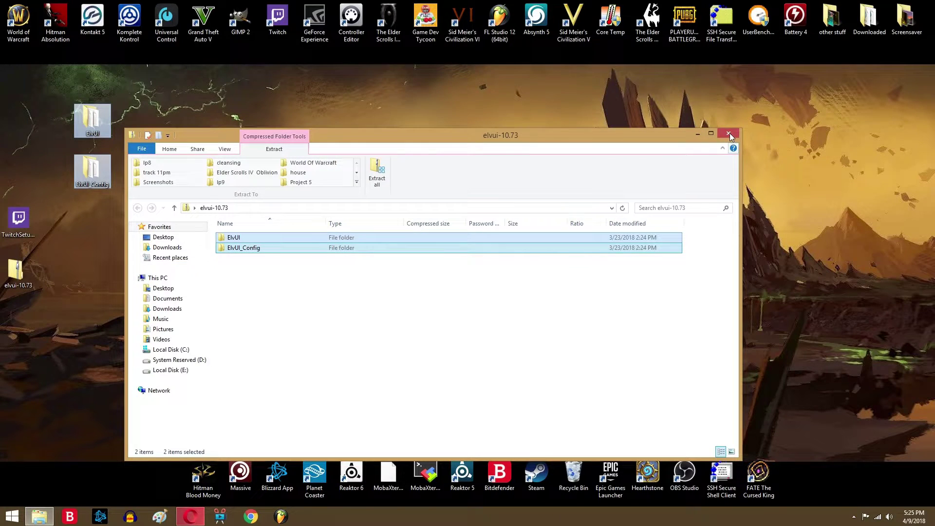
pyautogui.click(729, 133)
pyautogui.moveTo(92, 172); pyautogui.dragTo(203, 222)
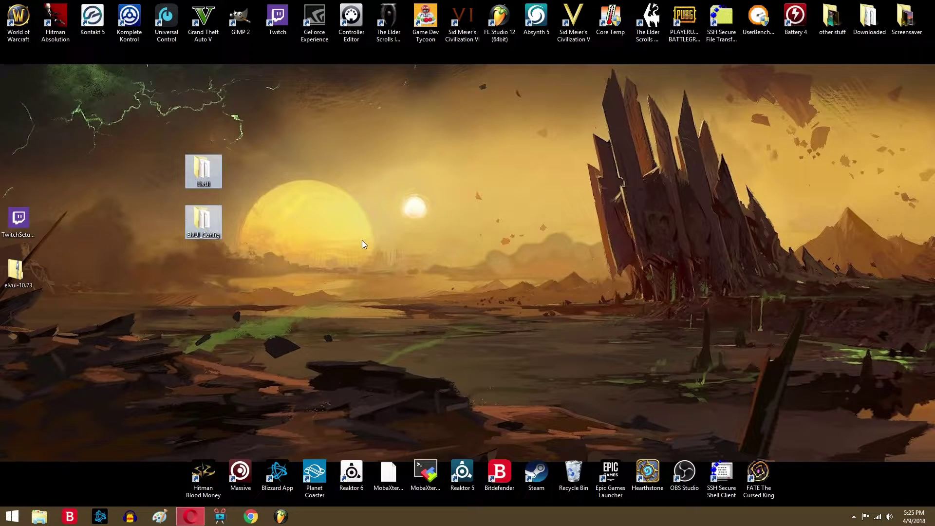
pyautogui.click(362, 240)
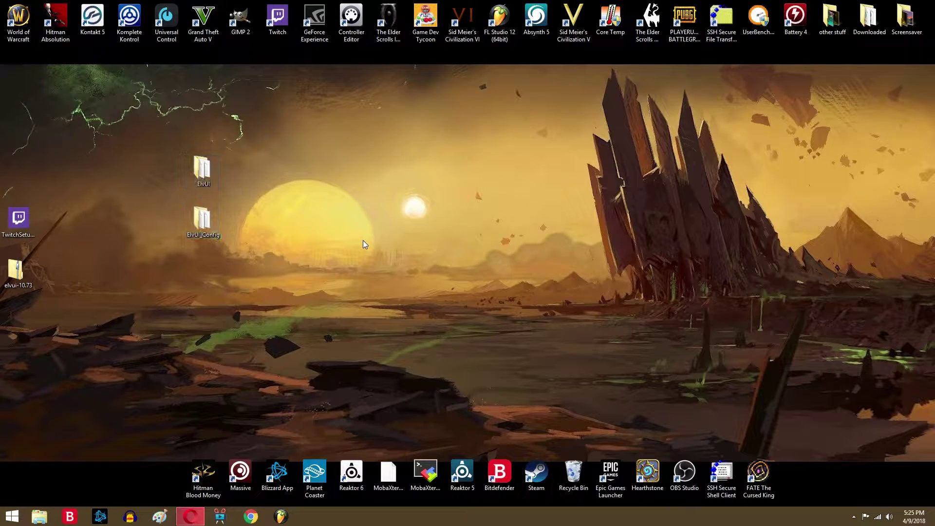
# - Open the World of Warcraft shortcut's file location and browse the Interface\AddOns folder
pyautogui.rightClick(26, 34)
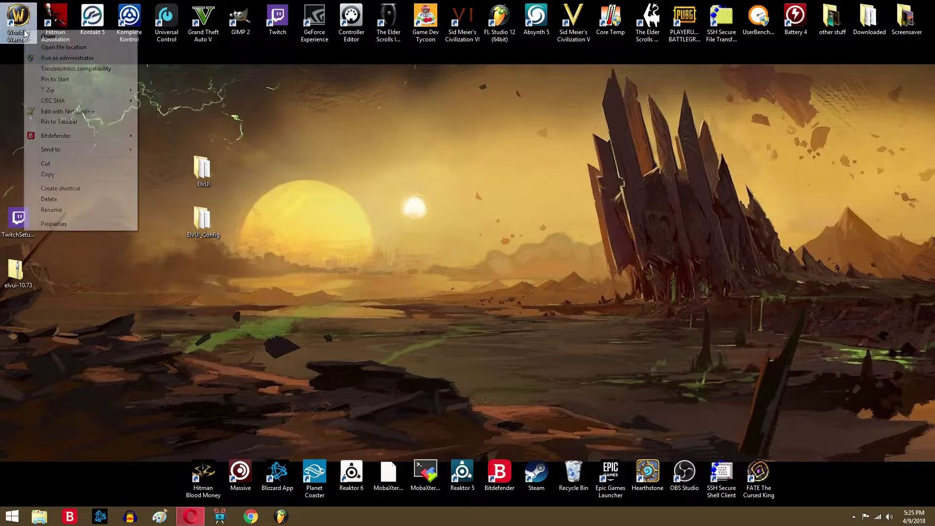
pyautogui.click(58, 47)
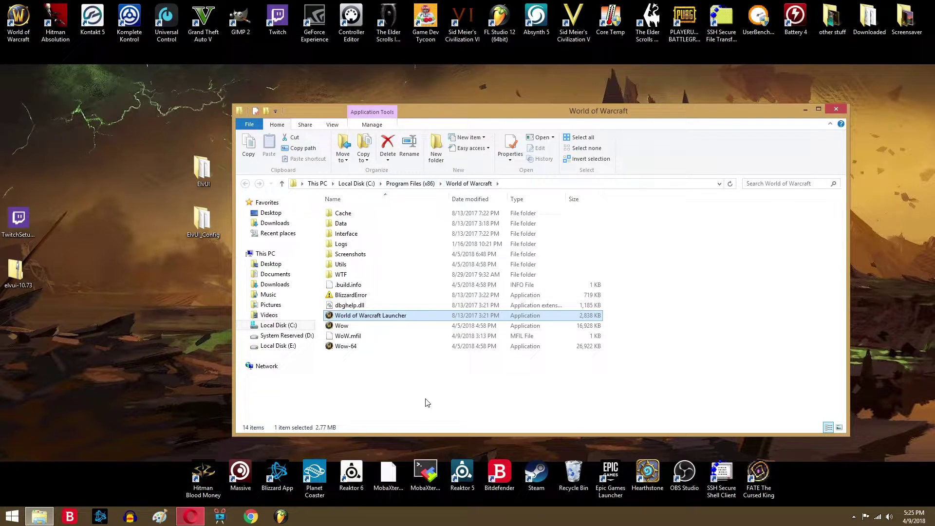
pyautogui.doubleClick(404, 233)
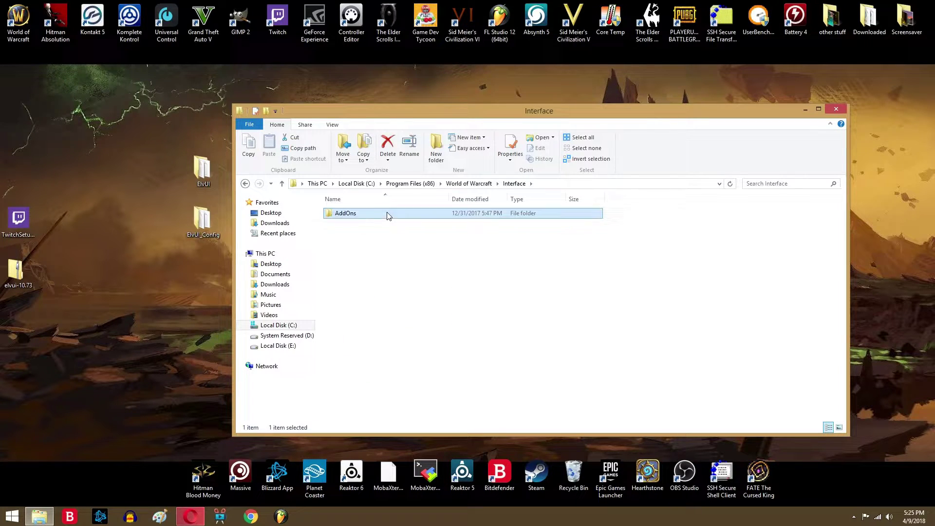
pyautogui.doubleClick(388, 214)
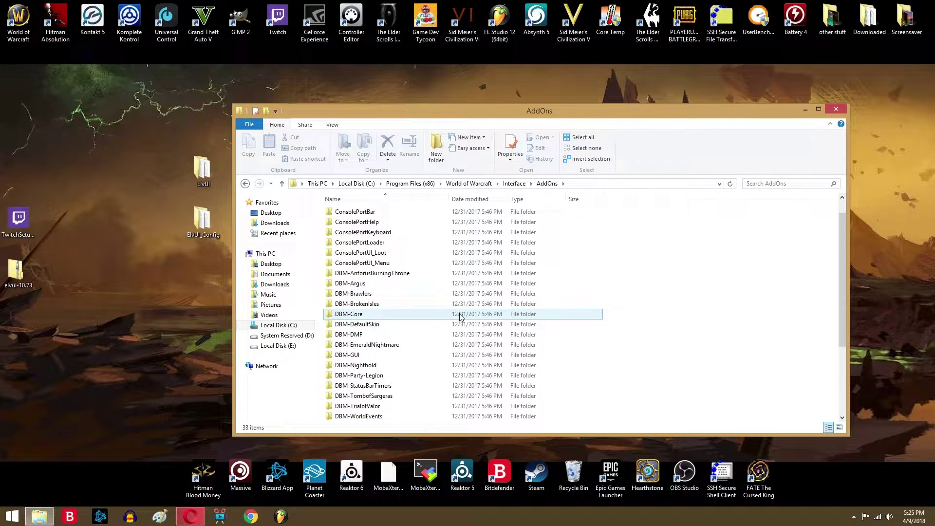
pyautogui.scroll(-4, 461, 316)
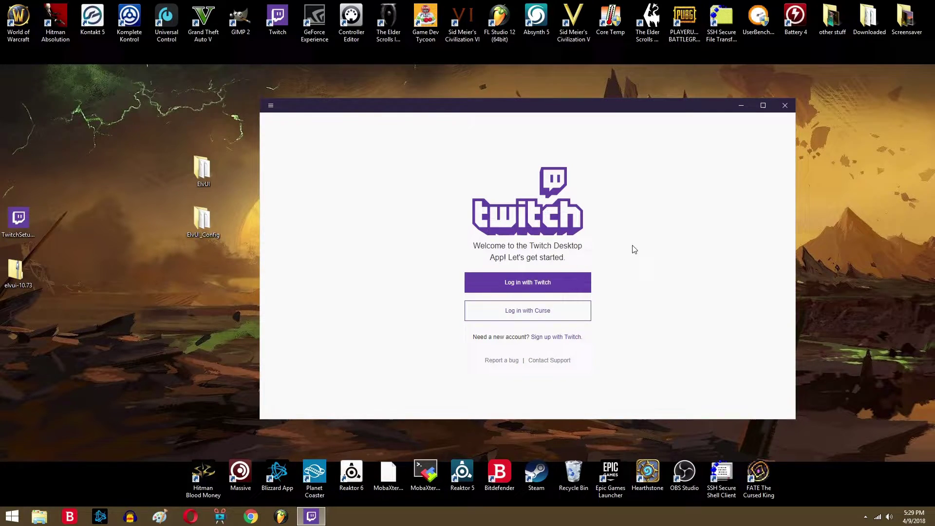
# - Log in to the Twitch desktop app with a Twitch account and open the World of Warcraft addon list under Mods
pyautogui.click(572, 290)
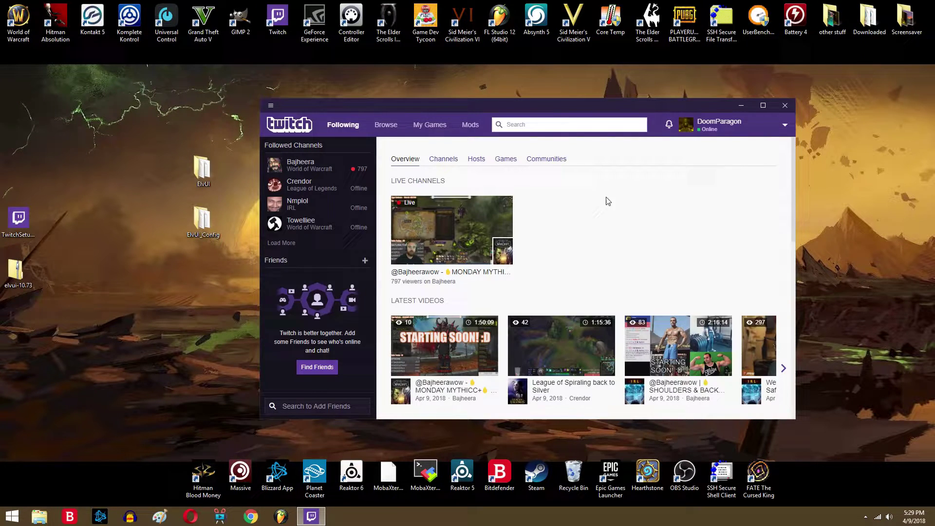
pyautogui.click(469, 128)
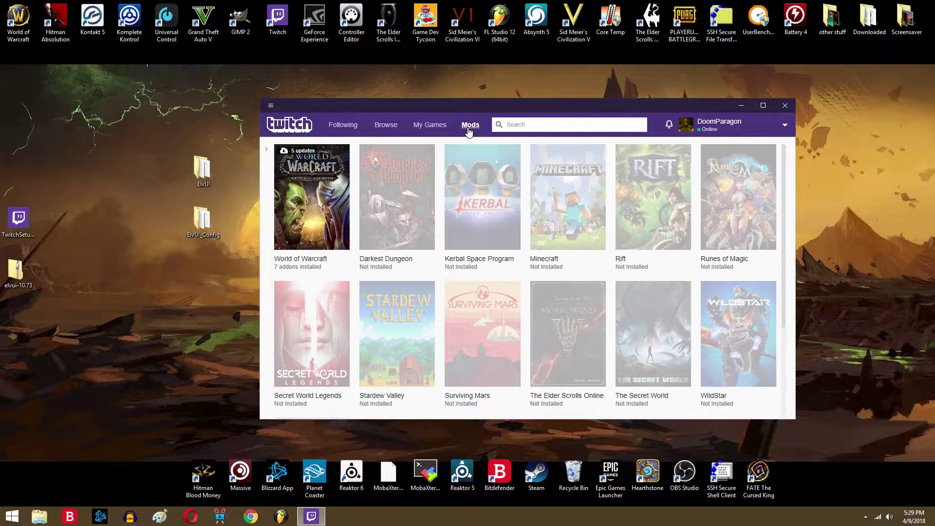
pyautogui.click(294, 189)
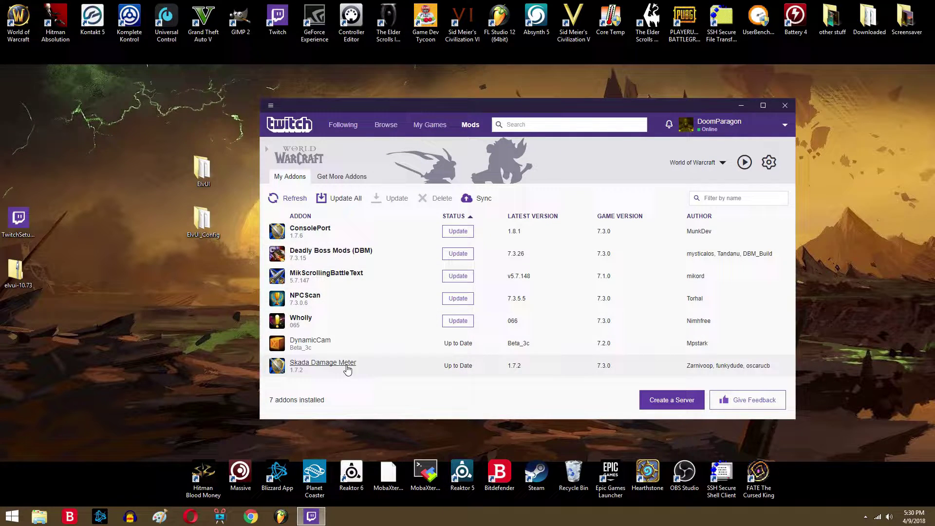
# - Browse the catalogue of additional World of Warcraft addons, view the WeakAuras 2 page, and return to the catalogue
pyautogui.click(341, 178)
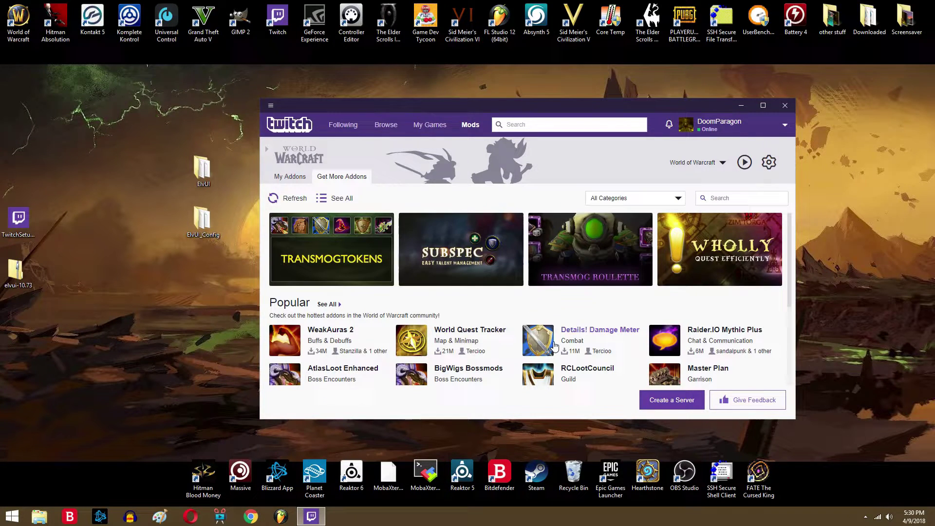
pyautogui.scroll(-2, 619, 327)
pyautogui.scroll(2, 617, 331)
pyautogui.click(383, 334)
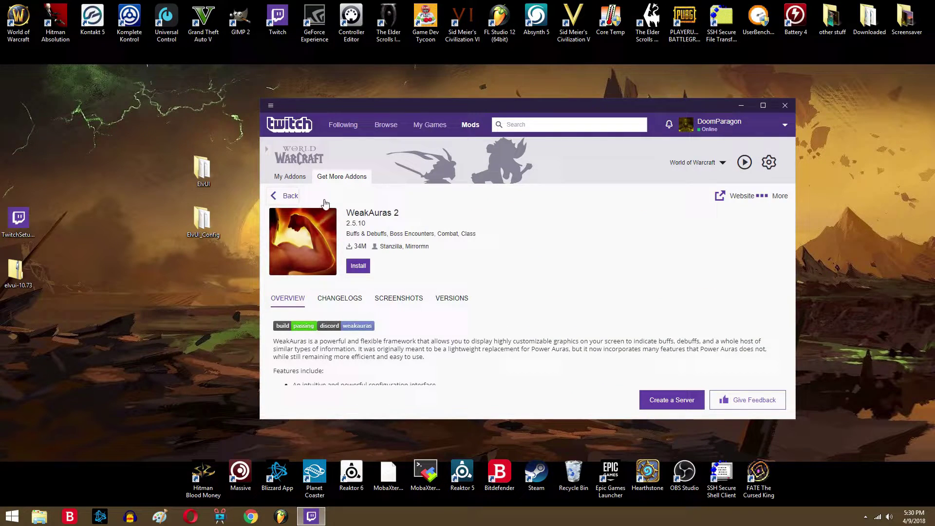
pyautogui.click(283, 195)
pyautogui.click(553, 125)
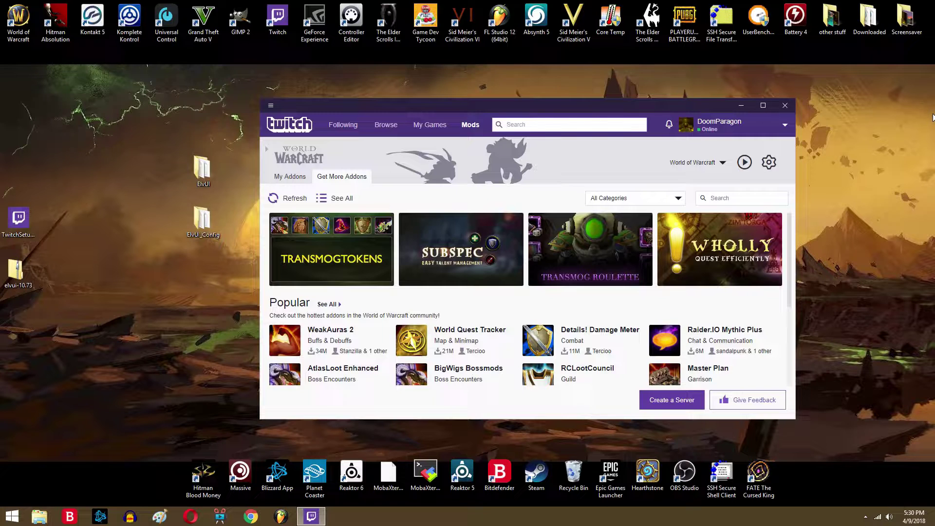
pyautogui.write('elvui')
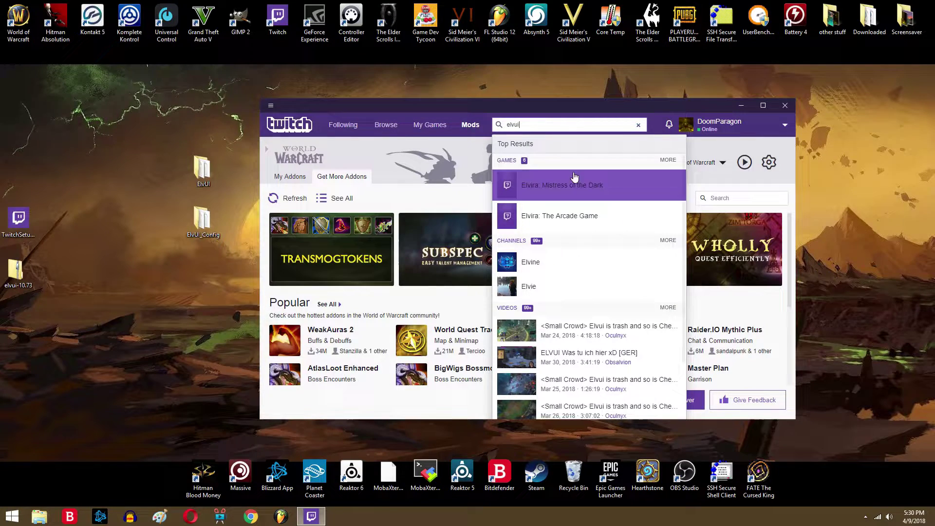
pyautogui.click(447, 185)
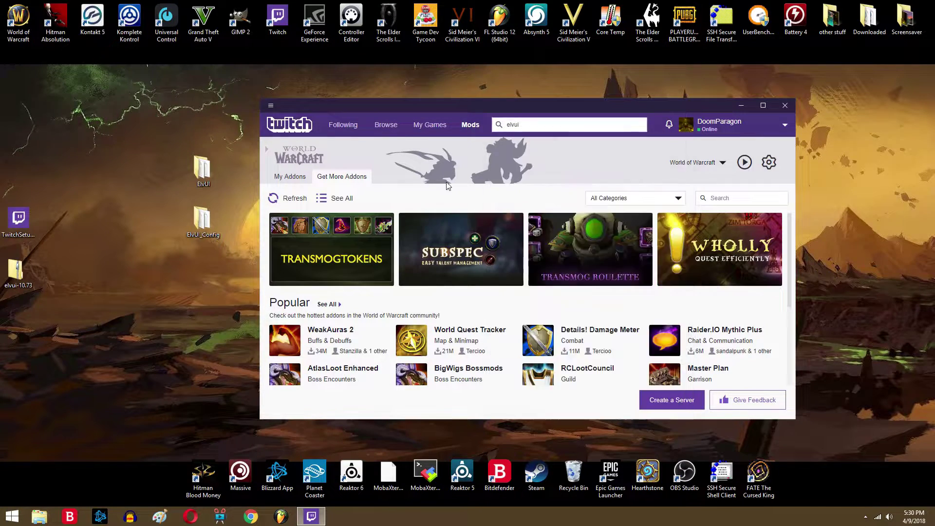
# - Search the World of Warcraft addon catalogue for "elvui" and return to the installed addons
pyautogui.click(752, 195)
pyautogui.write("elvui'")
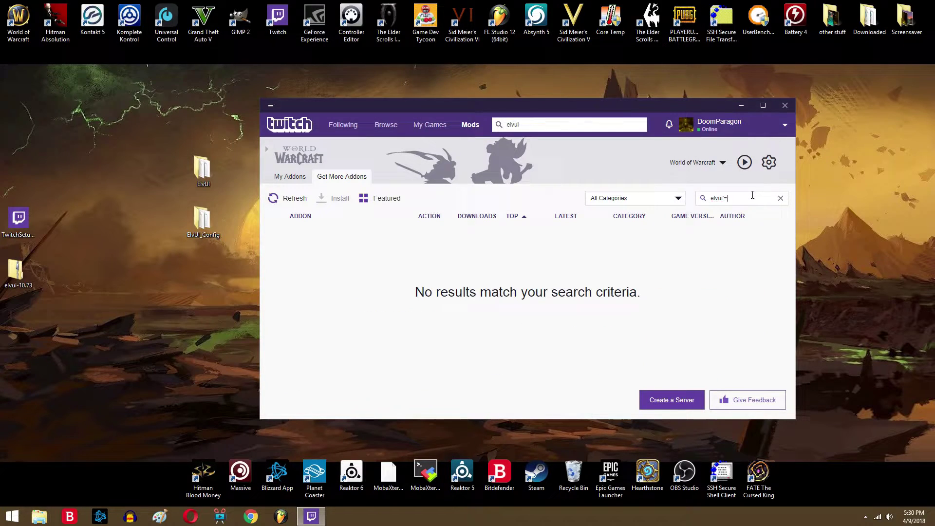
pyautogui.press('BackSpace')
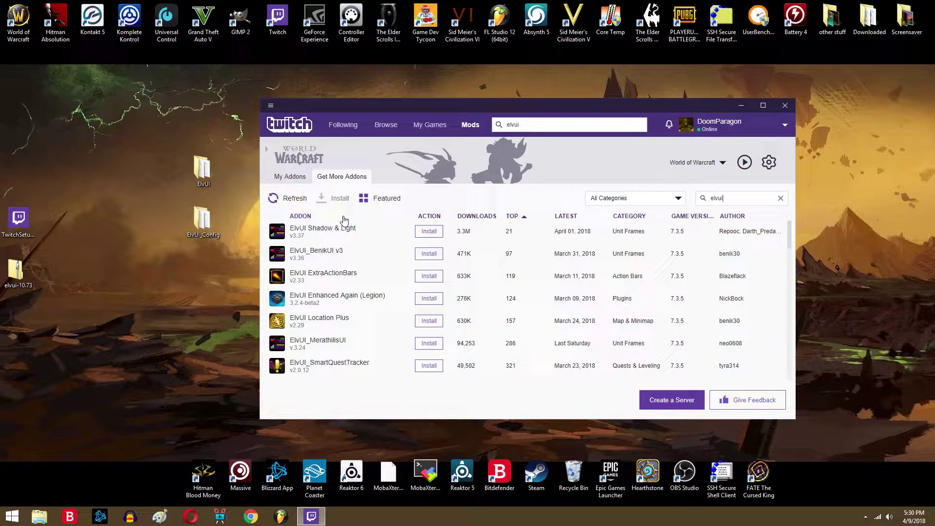
pyautogui.click(292, 178)
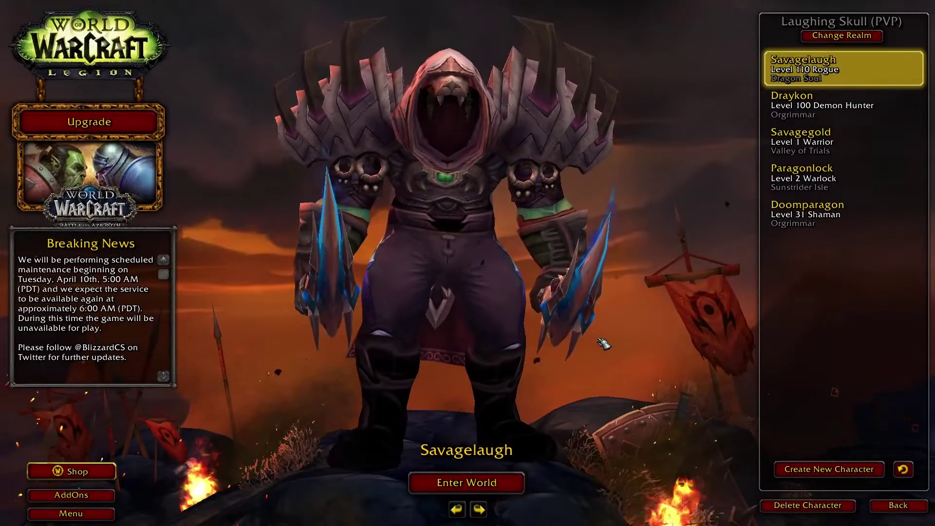
# - In World of Warcraft, check the AddOn List for the ElvUI and ElvUI Config entries and accept the list
pyautogui.click(71, 494)
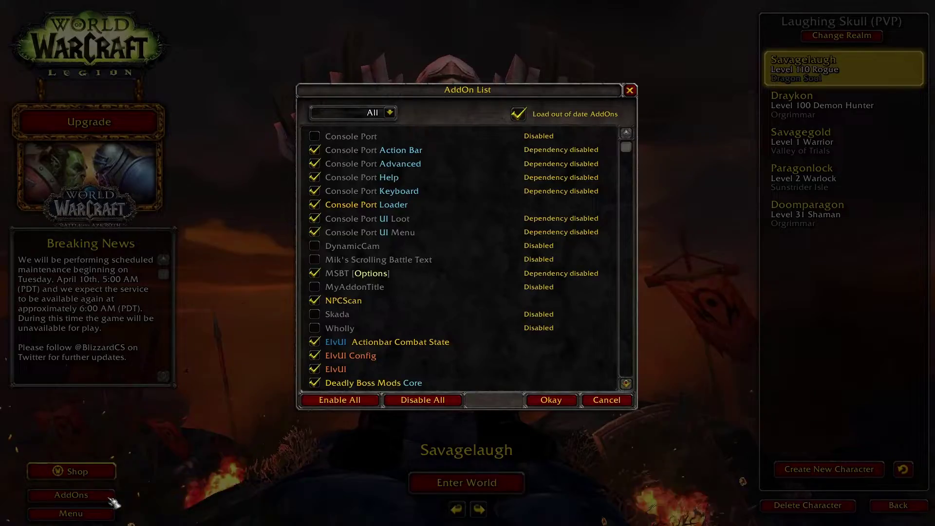
pyautogui.scroll(-5, 411, 244)
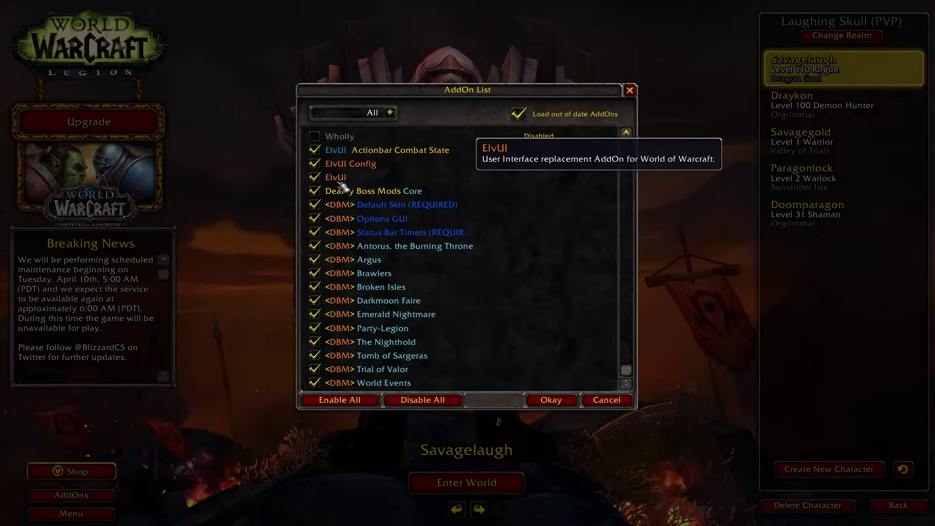
pyautogui.click(551, 399)
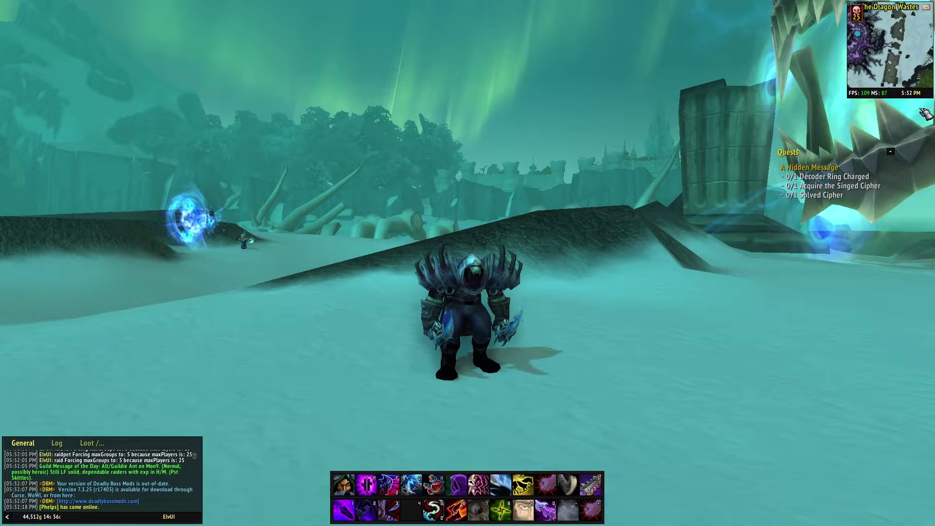
# - Open and close the character's bags, and toggle the ElvUI chat frame off and back on
pyautogui.press('b')
pyautogui.press('b')
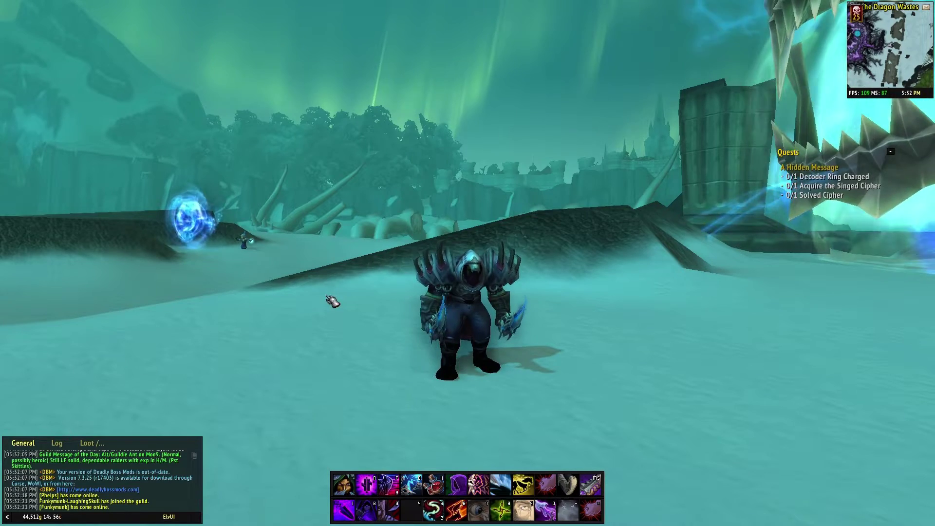
pyautogui.click(8, 515)
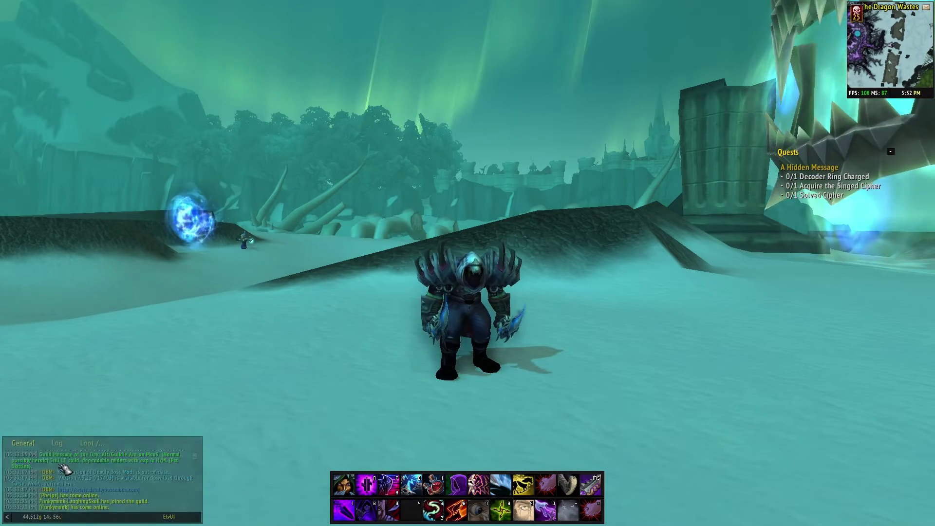
pyautogui.click(8, 517)
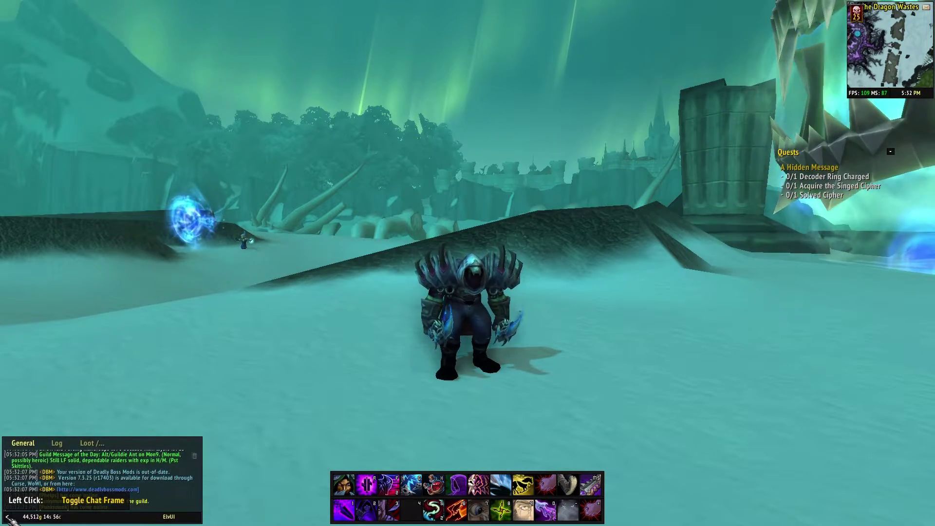
# - Log out of the current character and cancel the intro cinematic of the newly entered character
pyautogui.moveTo(357, 317); pyautogui.dragTo(336, 314)
pyautogui.press('Escape')
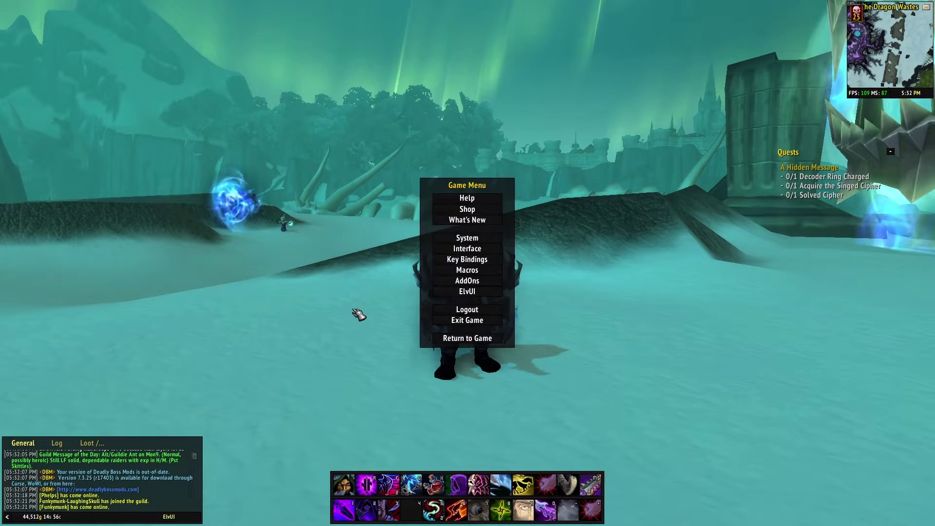
pyautogui.click(467, 309)
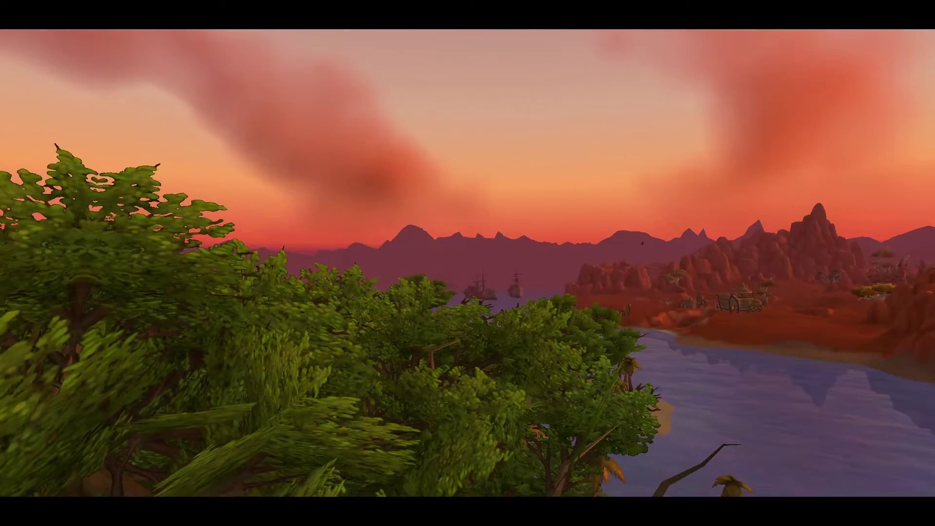
pyautogui.press('Escape')
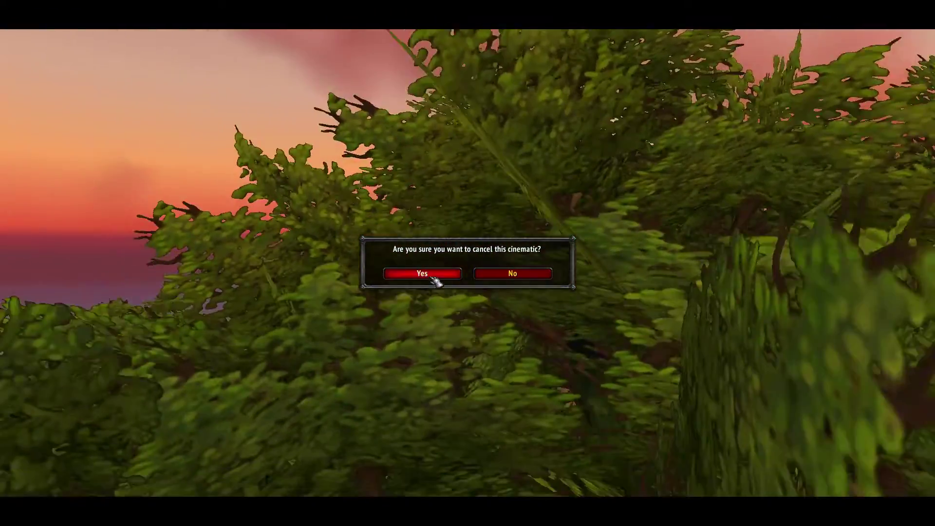
pyautogui.click(434, 279)
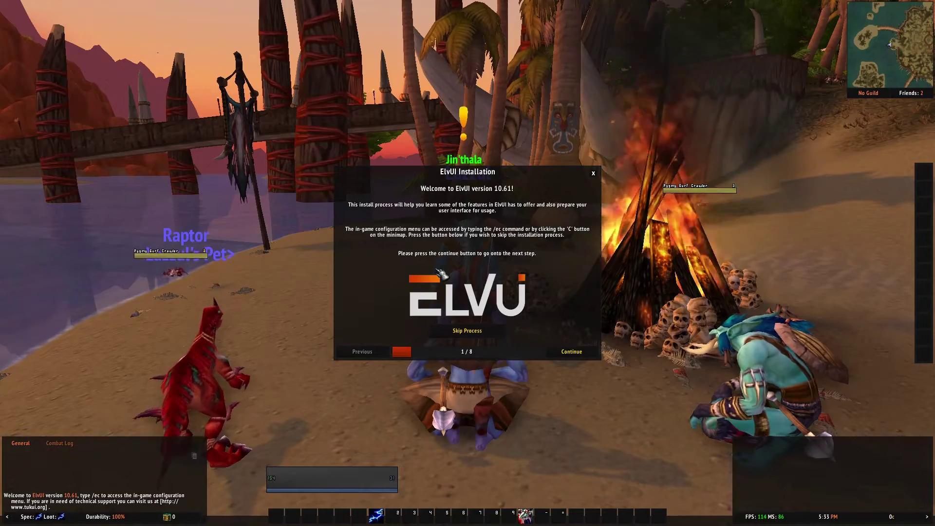
# - Set up the CVars and the chat windows in the ElvUI installation, continuing from the welcome page to Theme Setup
pyautogui.moveTo(441, 274); pyautogui.dragTo(441, 273)
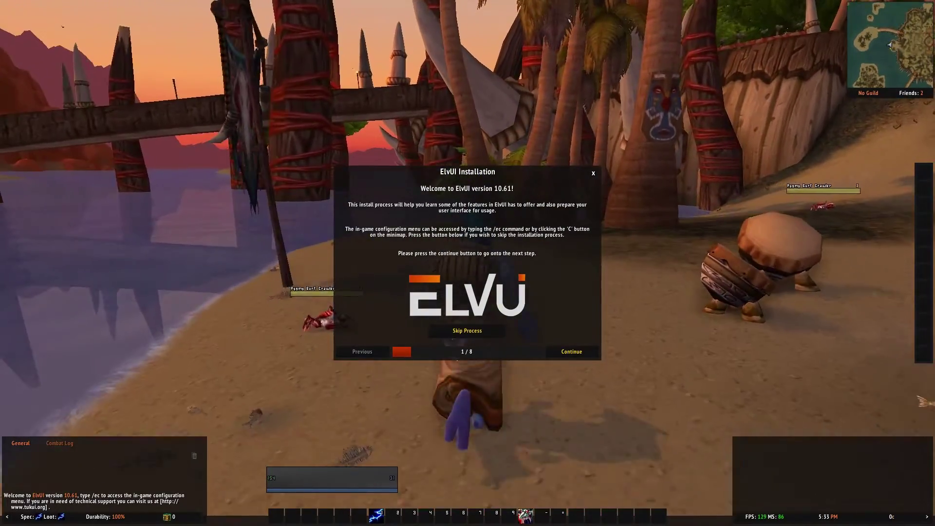
pyautogui.moveTo(534, 289); pyautogui.dragTo(535, 290)
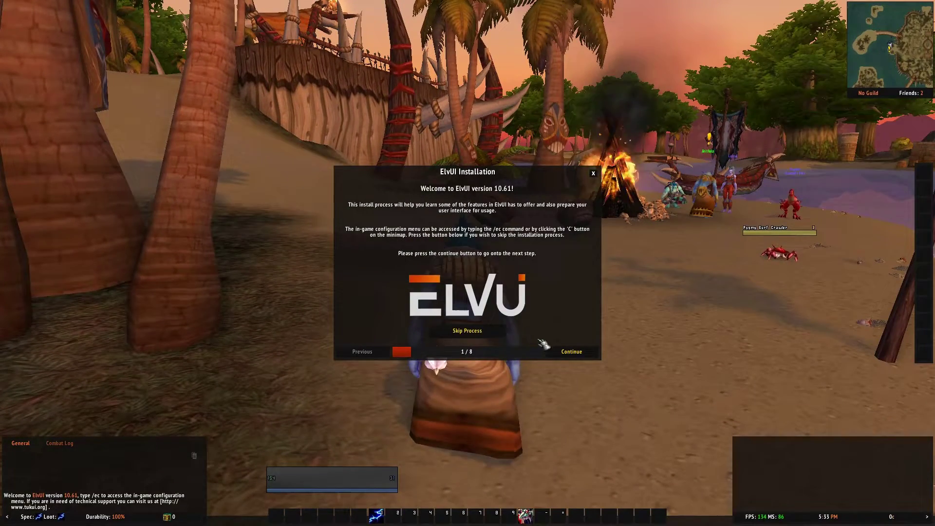
pyautogui.click(563, 357)
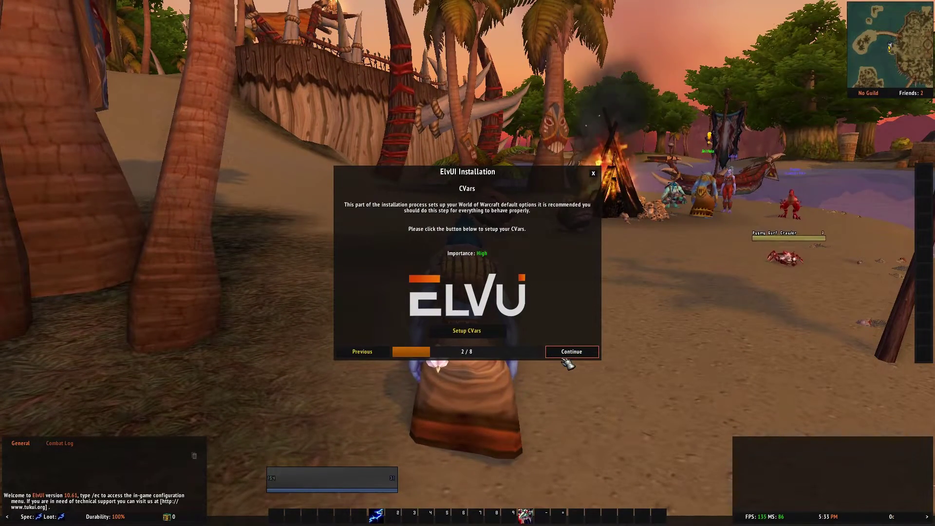
pyautogui.click(497, 333)
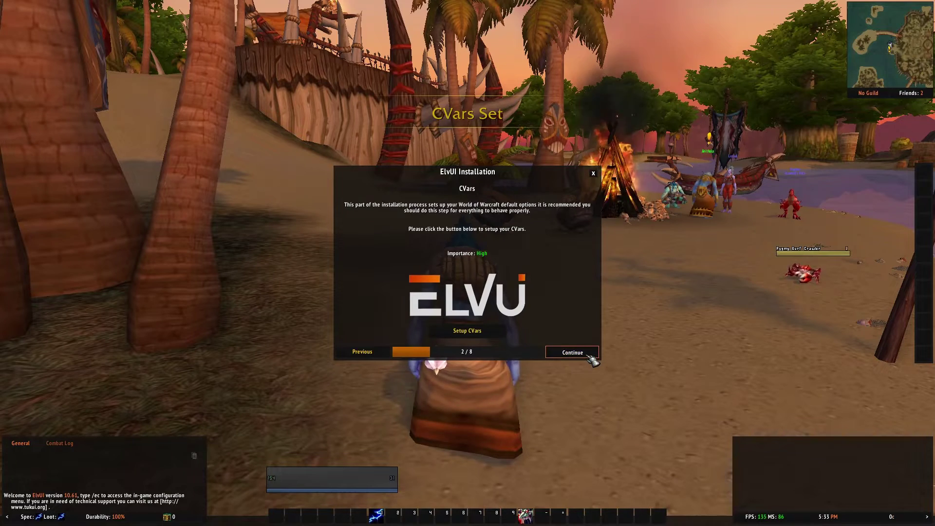
pyautogui.click(577, 353)
pyautogui.click(570, 360)
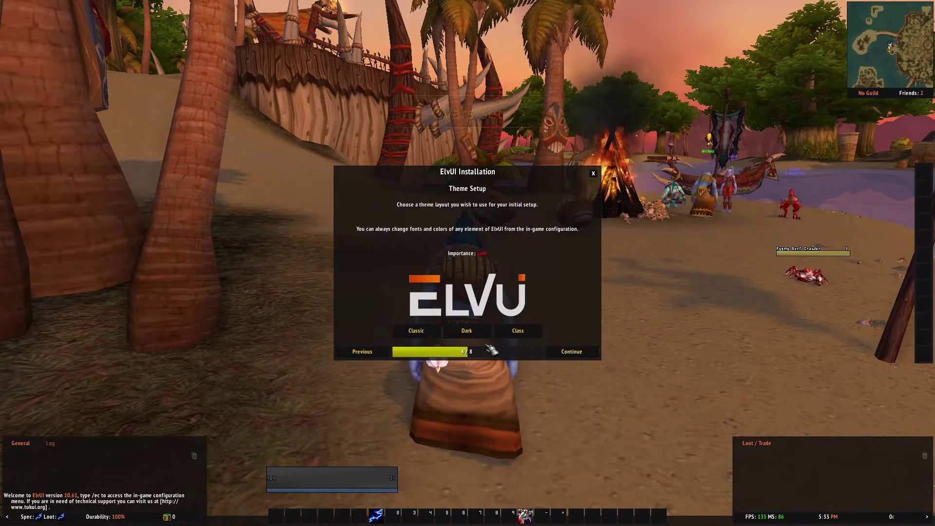
# - Apply the Class theme, skip past the Resolution page, and choose the Caster DPS layout
pyautogui.click(485, 335)
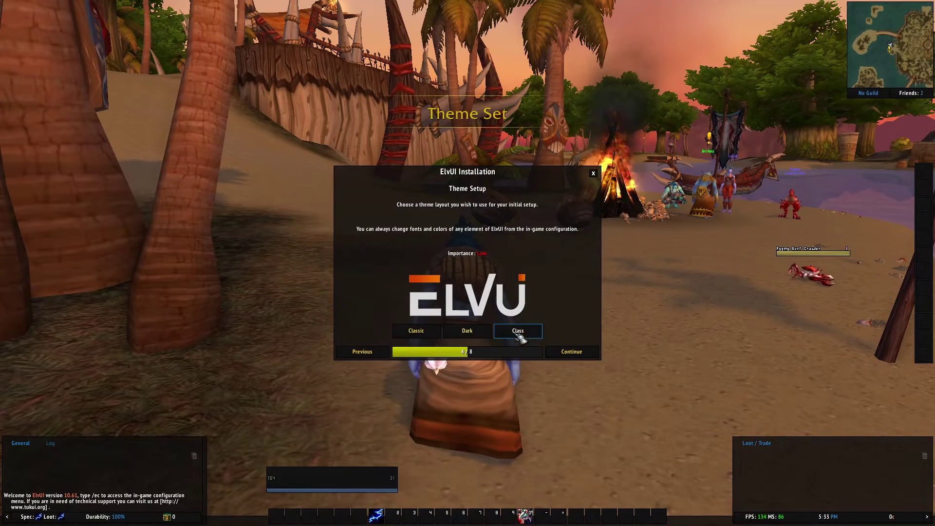
pyautogui.click(540, 335)
pyautogui.click(572, 353)
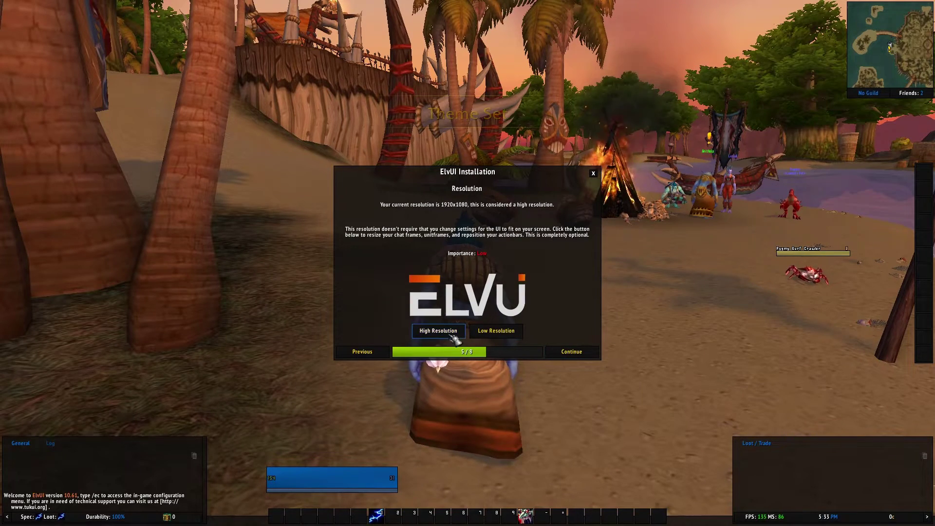
pyautogui.click(572, 351)
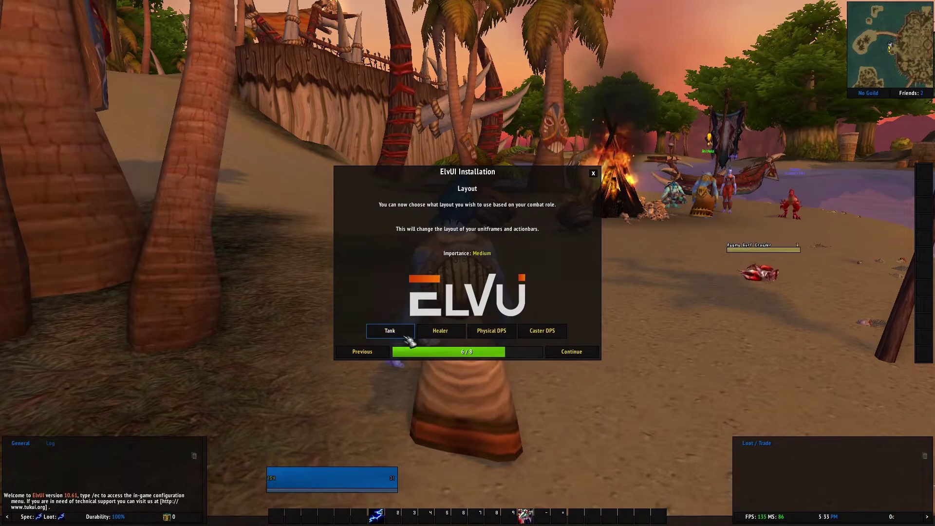
pyautogui.click(542, 331)
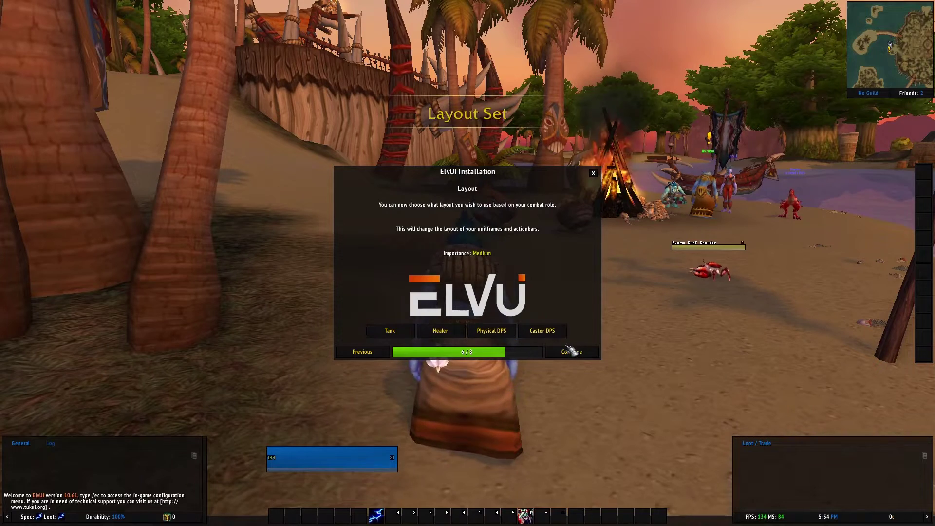
pyautogui.click(571, 351)
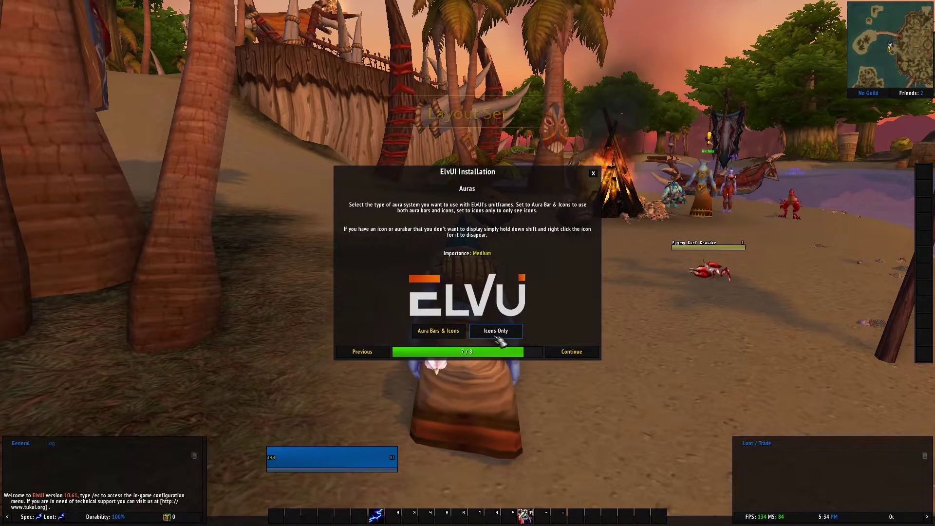
# - Continue past the Auras page, finish the ElvUI installation, and hide the technical support message
pyautogui.click(565, 351)
pyautogui.click(474, 323)
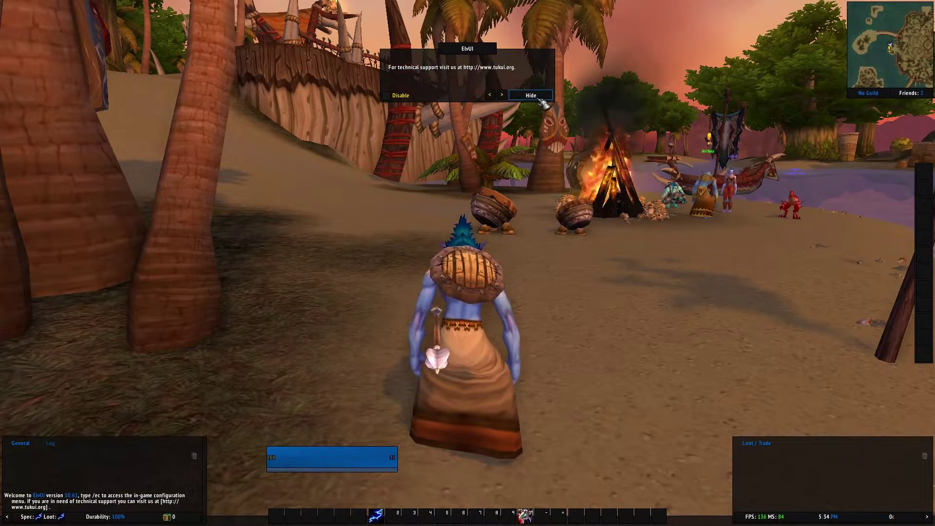
pyautogui.click(530, 95)
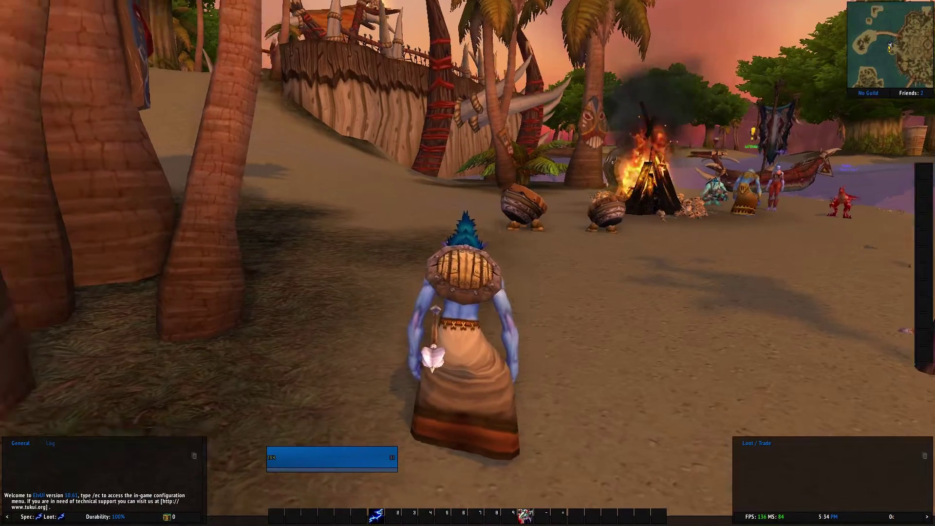
# - Look around the character with the new interface, and open and close the bags and character sheet
pyautogui.moveTo(543, 103); pyautogui.dragTo(263, 106)
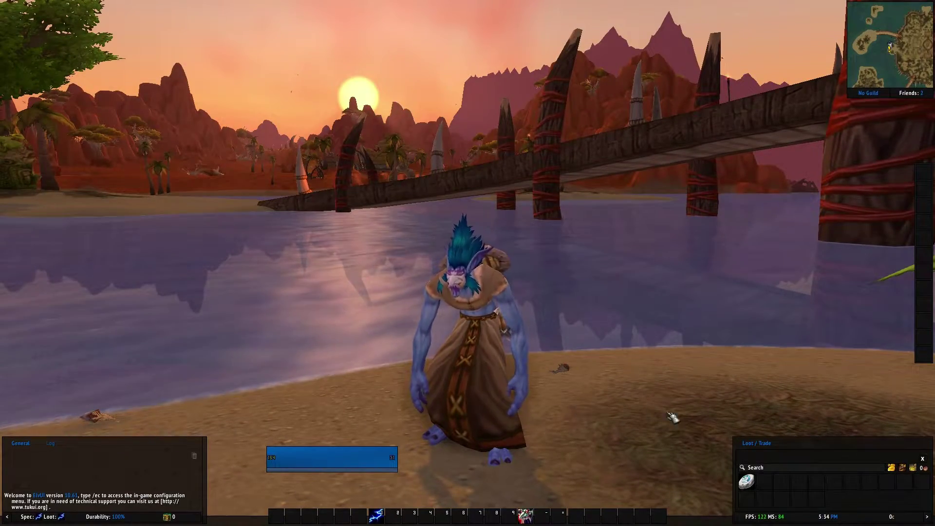
pyautogui.moveTo(672, 417); pyautogui.dragTo(399, 419)
pyautogui.press('c')
pyautogui.press('a')
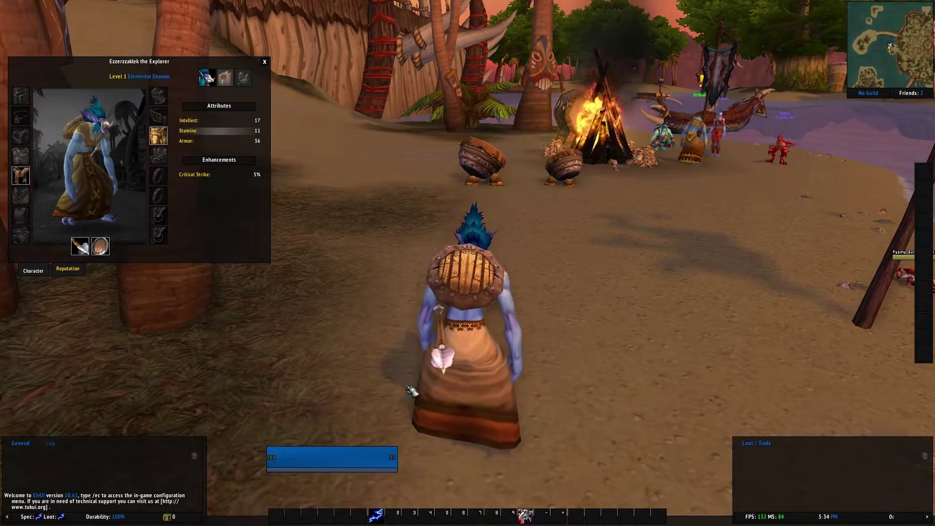
pyautogui.press('Escape')
# - Review the ElvUI and other entries in the AddOn List and return to the Game Menu
pyautogui.press('Escape')
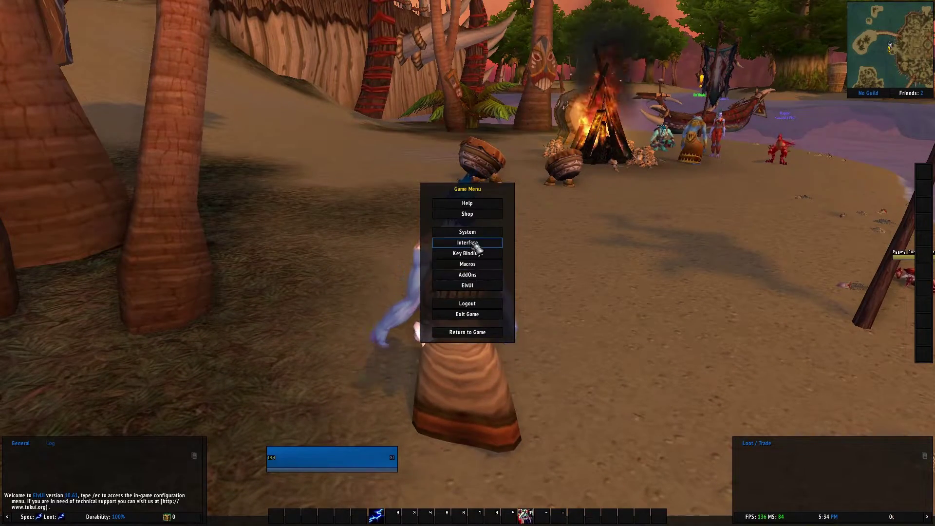
pyautogui.click(473, 274)
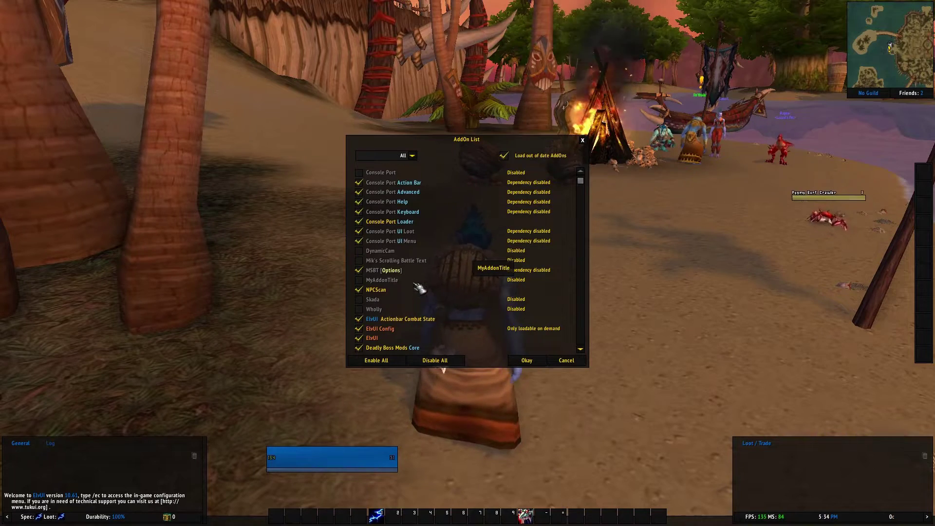
pyautogui.scroll(-5, 417, 288)
pyautogui.scroll(4, 390, 253)
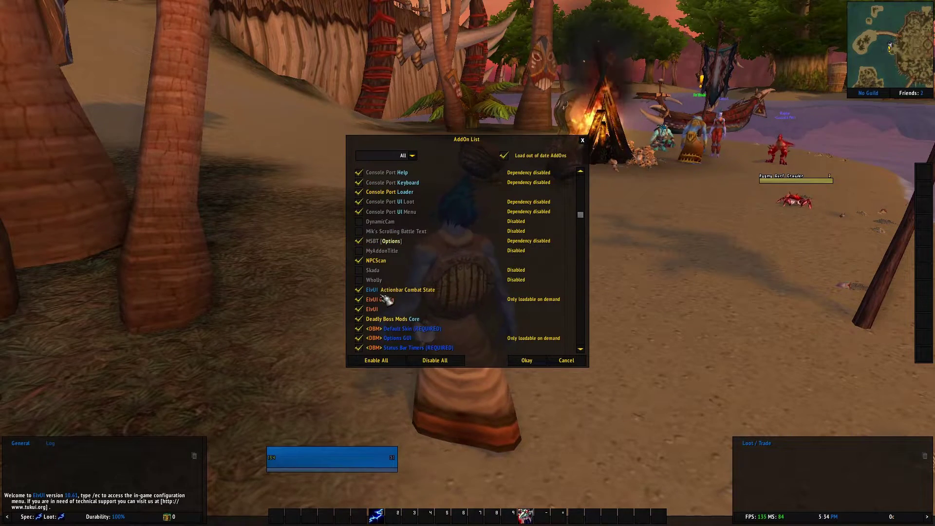
pyautogui.press('Escape')
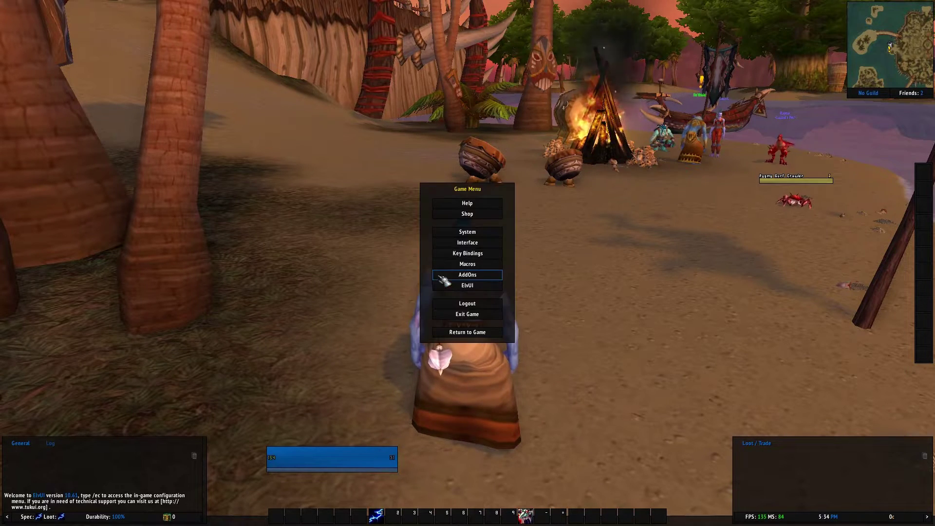
# - Open the ElvUI settings and set the general media font size to 15
pyautogui.click(492, 287)
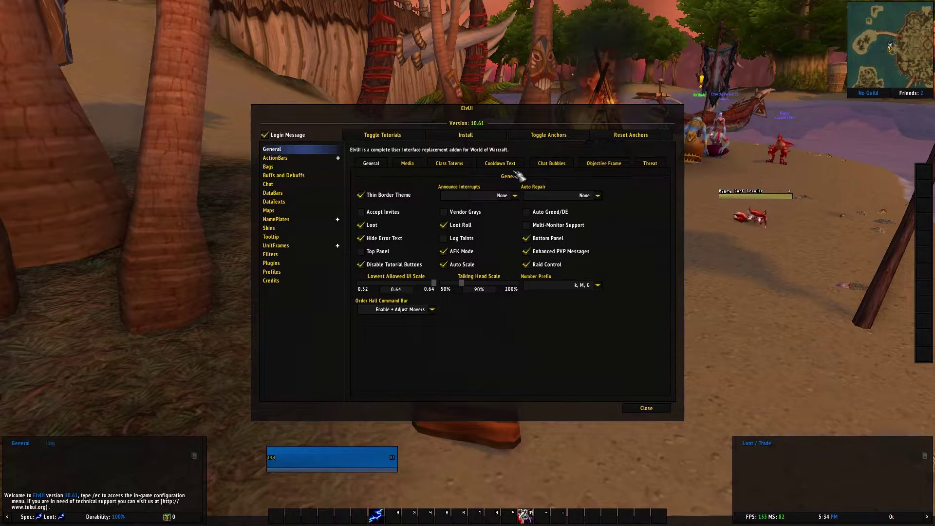
pyautogui.click(407, 163)
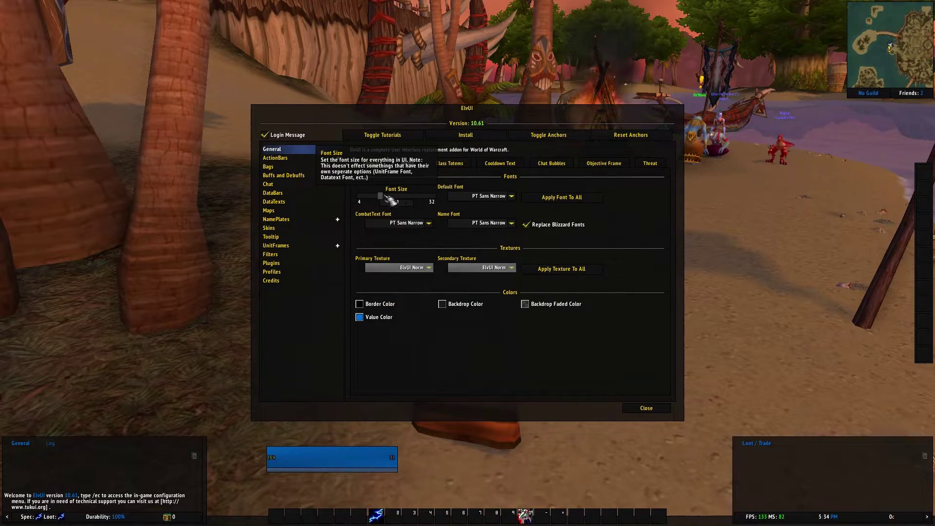
pyautogui.moveTo(380, 195); pyautogui.dragTo(395, 201)
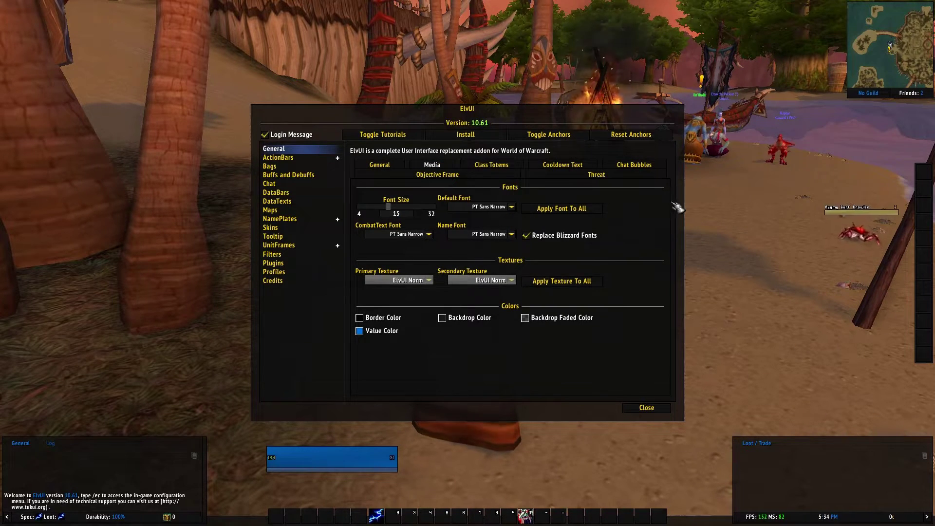
# - Open the Bar 1 settings under ActionBars and toggle its Backdrop and Show Empty Buttons options back and forth
pyautogui.click(312, 157)
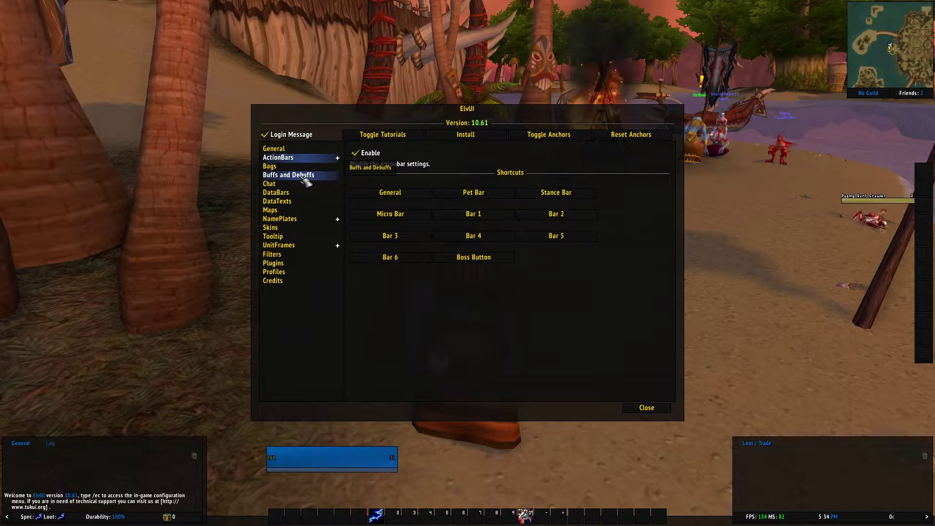
pyautogui.click(490, 217)
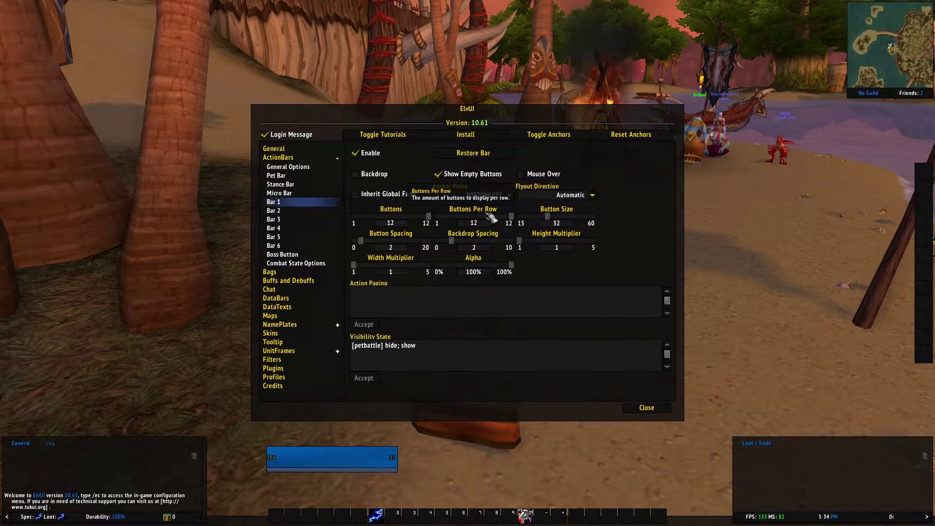
pyautogui.click(377, 175)
pyautogui.click(377, 175)
pyautogui.click(377, 176)
pyautogui.click(377, 175)
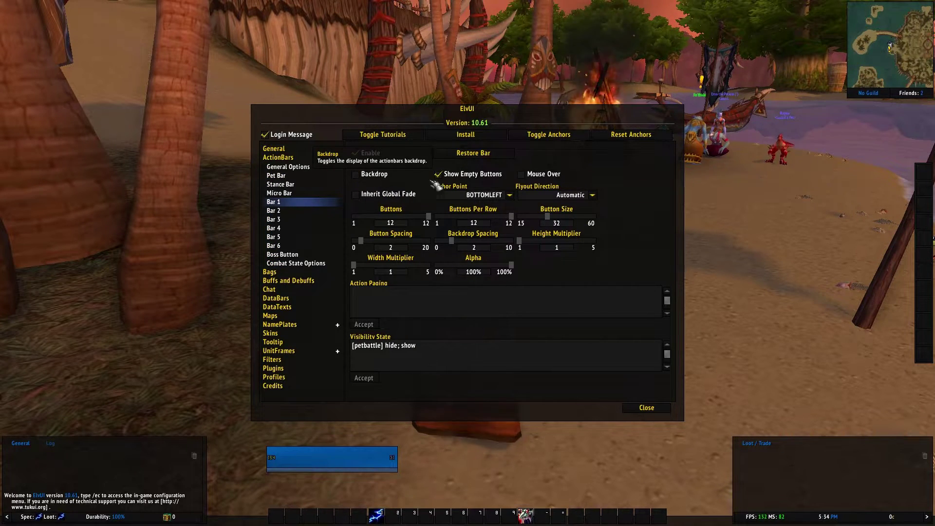
pyautogui.click(462, 177)
pyautogui.click(462, 177)
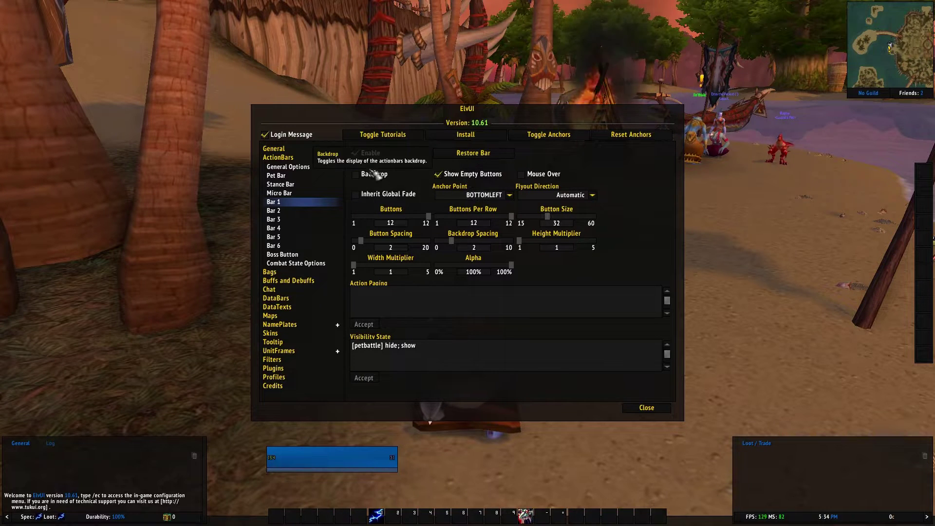
# - Disable and re-enable action Bar 1, and close the ElvUI settings
pyautogui.click(373, 154)
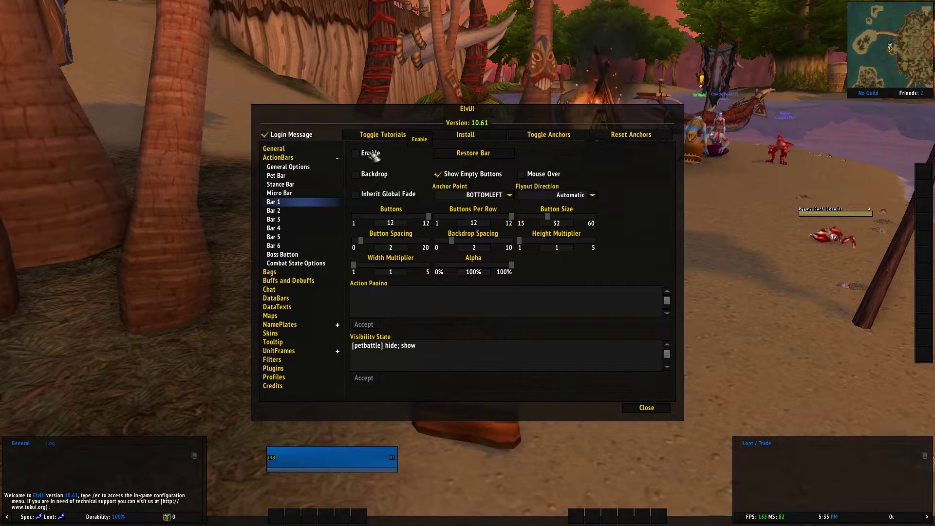
pyautogui.click(372, 153)
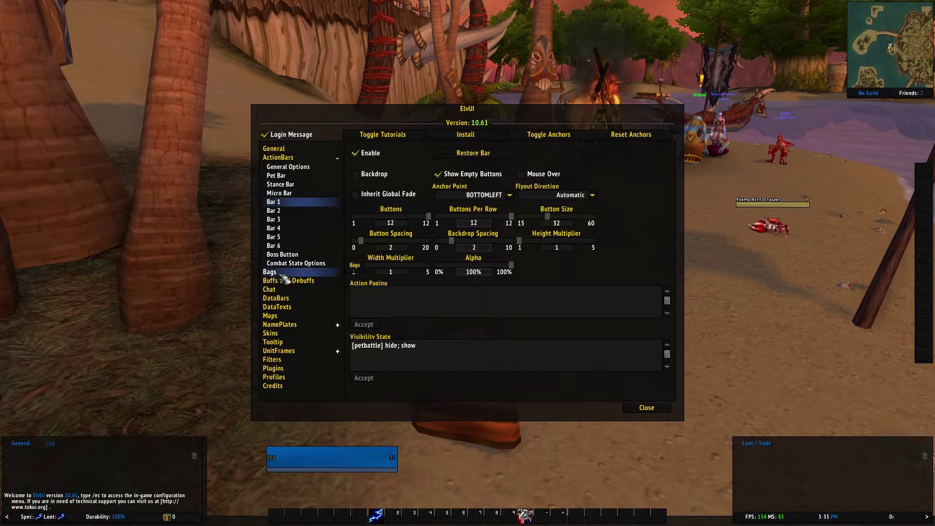
pyautogui.click(647, 407)
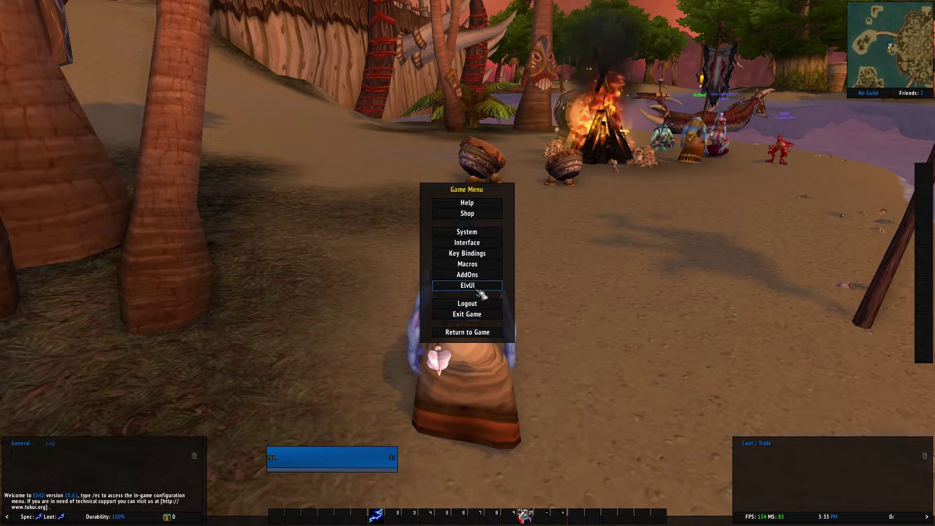
# - Reopen the ElvUI settings, unlock the anchors to examine the movable frames, and lock them again
pyautogui.click(477, 289)
pyautogui.click(556, 140)
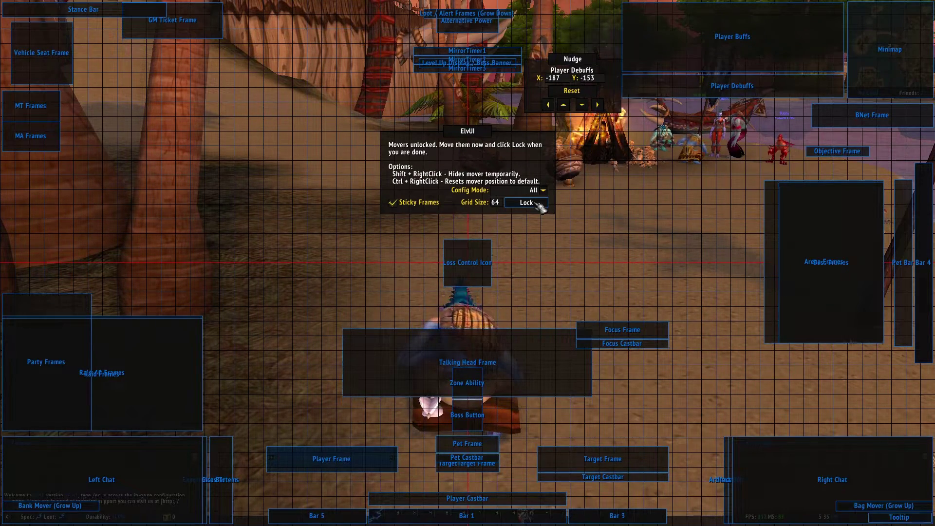
pyautogui.click(526, 203)
# - Copy the settings of the existing Savagelaugh profile into the current ElvUI profile and close the settings
pyautogui.click(295, 377)
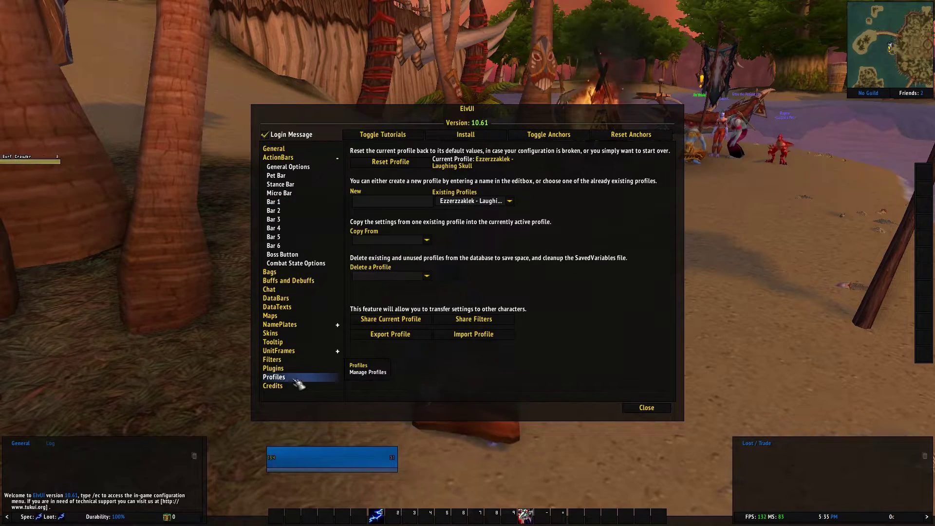
pyautogui.click(427, 240)
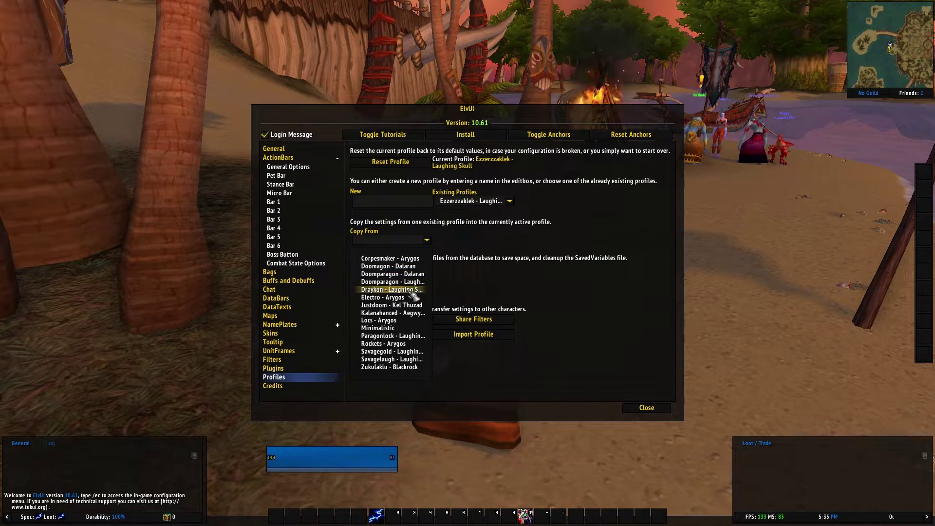
pyautogui.click(393, 359)
pyautogui.click(646, 408)
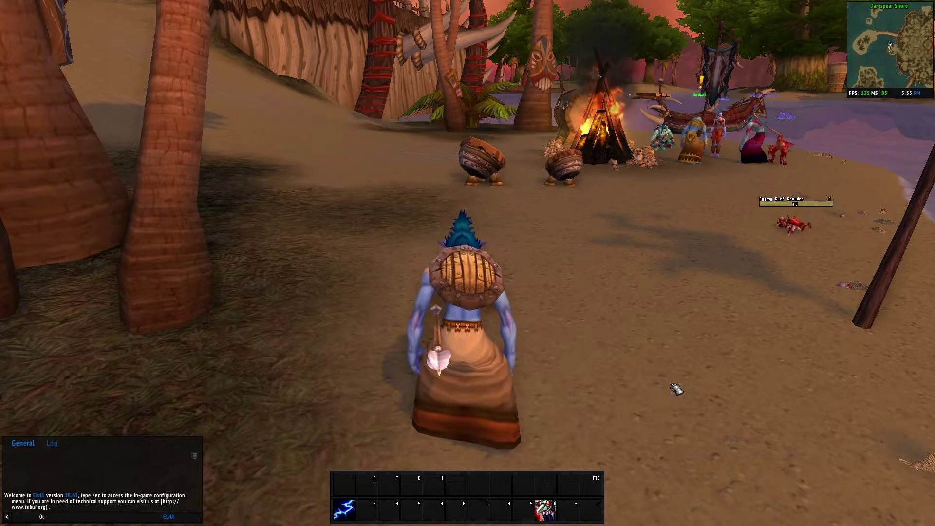
# - Reopen the ElvUI settings and unlock the anchors of the copied profile's layout
pyautogui.moveTo(555, 374); pyautogui.dragTo(574, 374)
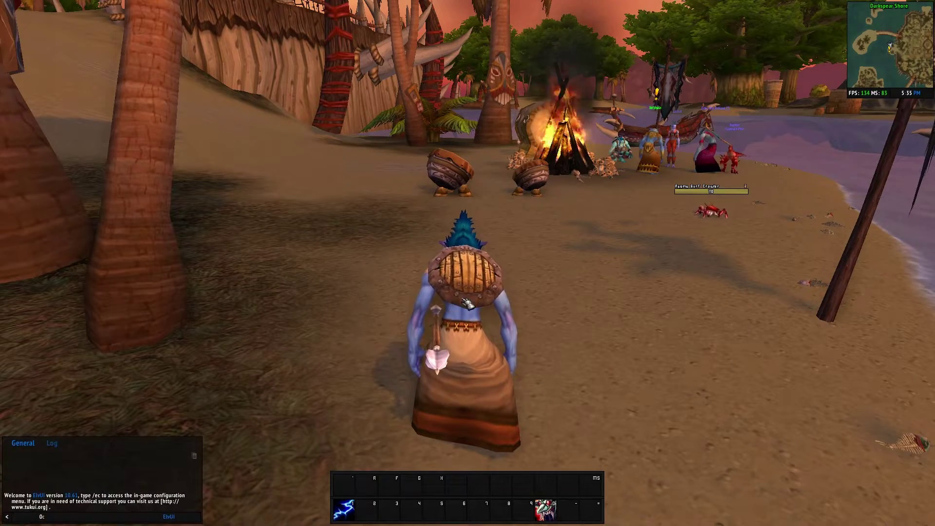
pyautogui.click(477, 287)
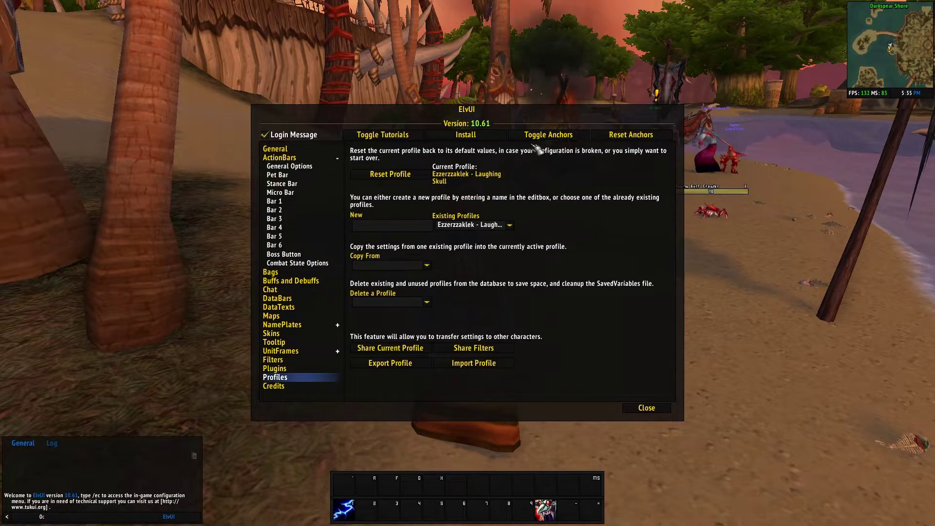
pyautogui.click(548, 134)
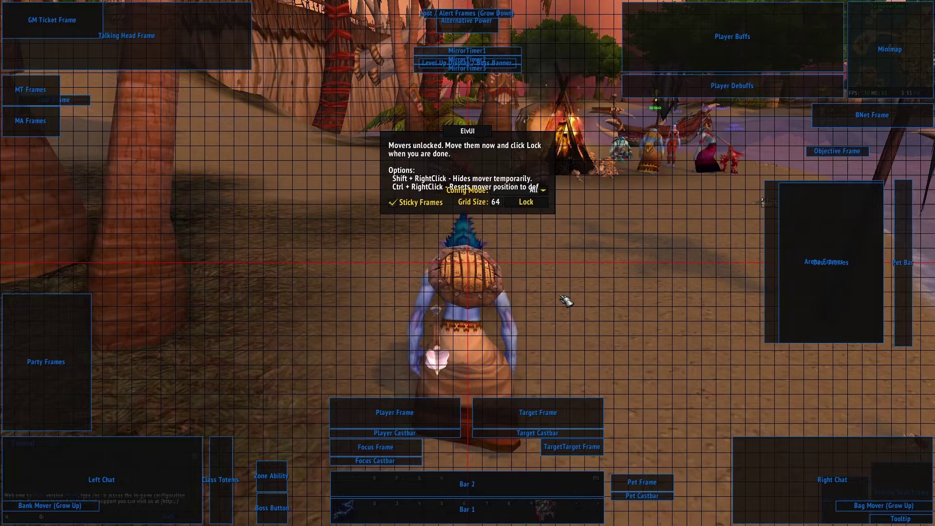
# - Lock the anchors and switch the active ElvUI profile to the existing Default profile
pyautogui.click(413, 407)
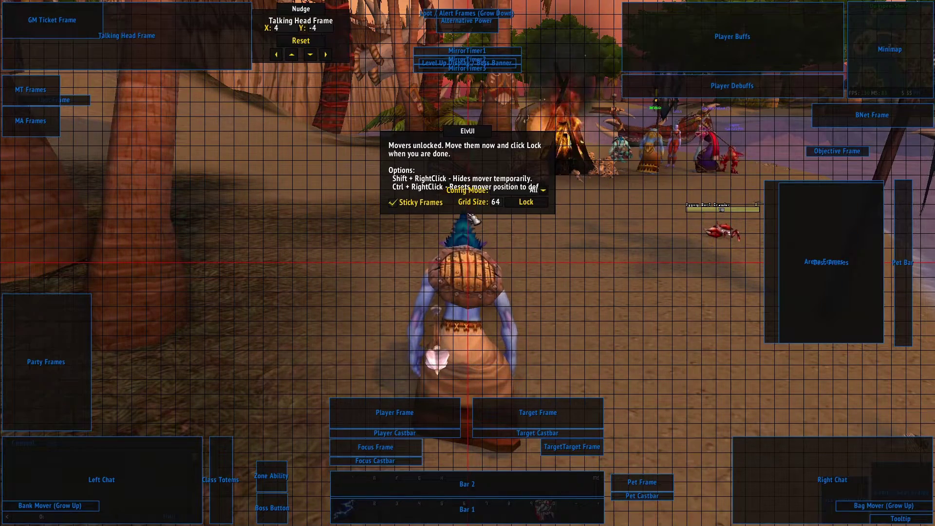
pyautogui.click(541, 202)
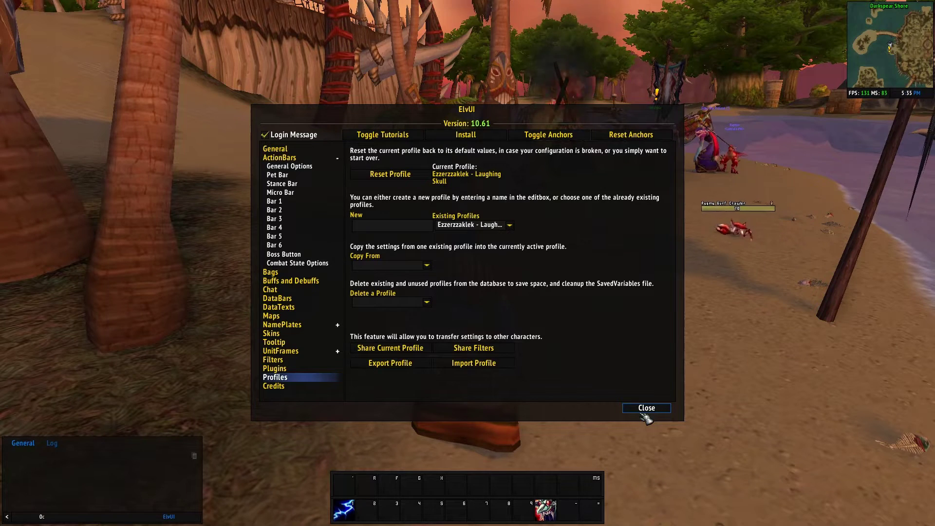
pyautogui.click(509, 225)
pyautogui.click(486, 252)
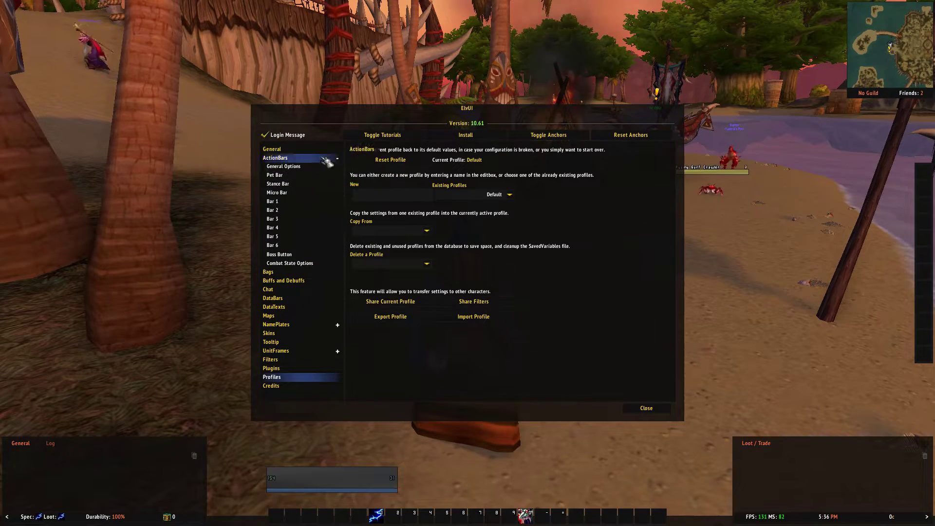
pyautogui.click(280, 149)
pyautogui.scroll(3, 411, 197)
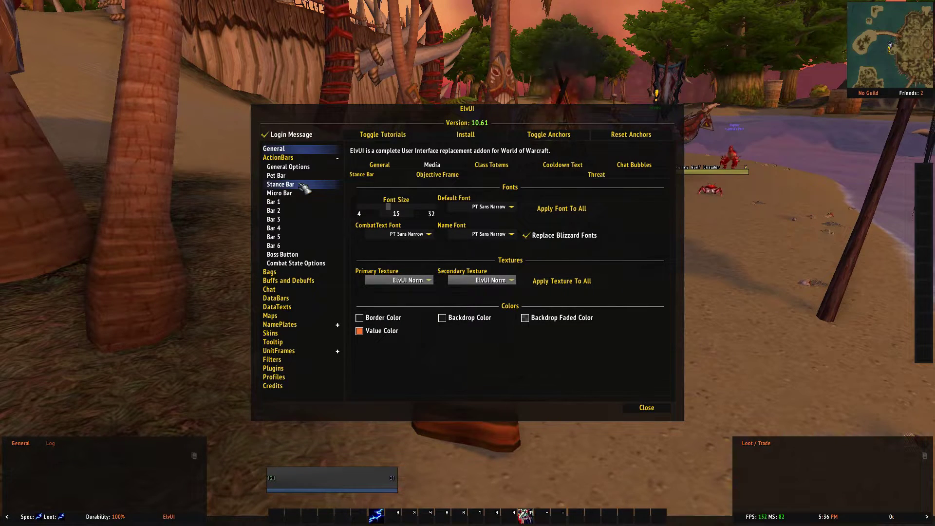
pyautogui.click(292, 290)
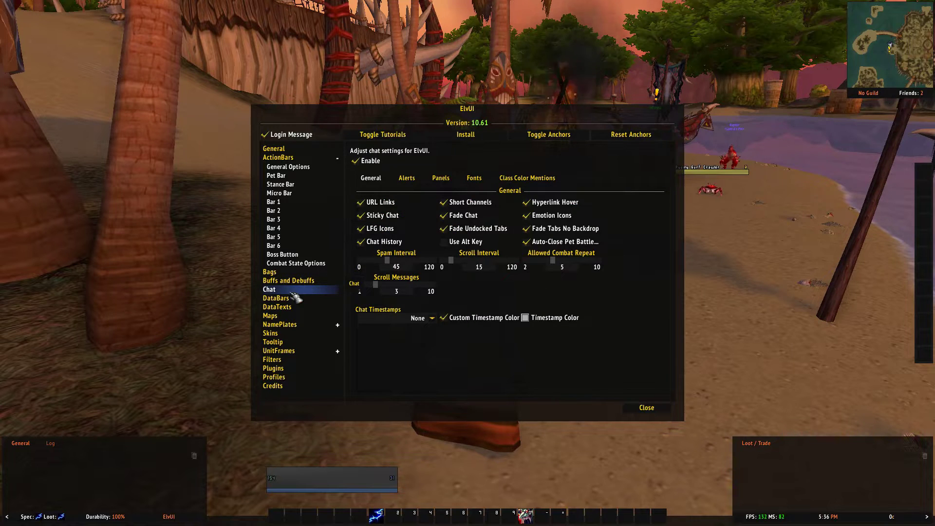
pyautogui.click(299, 149)
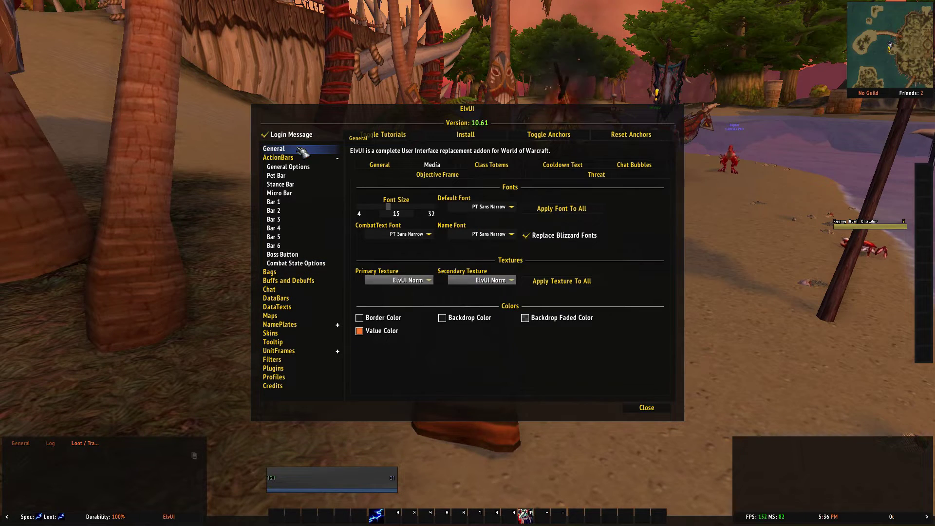
# - Set the chat Panel Backdrop to Left Only, then hide the left chat panel and show it again
pyautogui.click(292, 290)
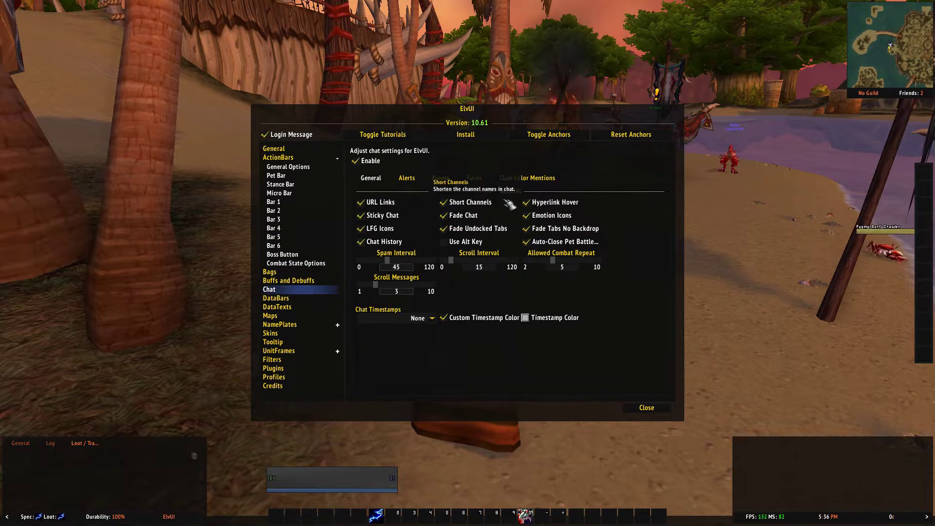
pyautogui.click(446, 178)
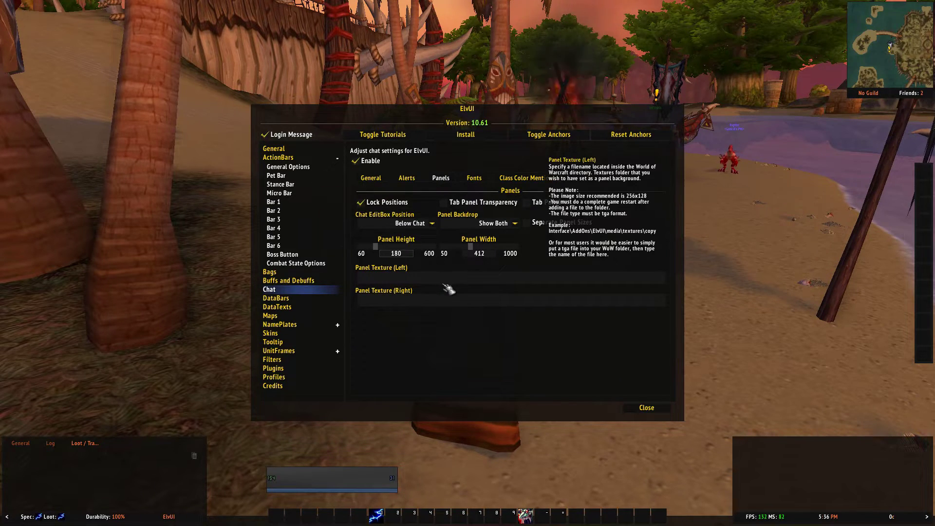
pyautogui.click(514, 223)
pyautogui.click(488, 245)
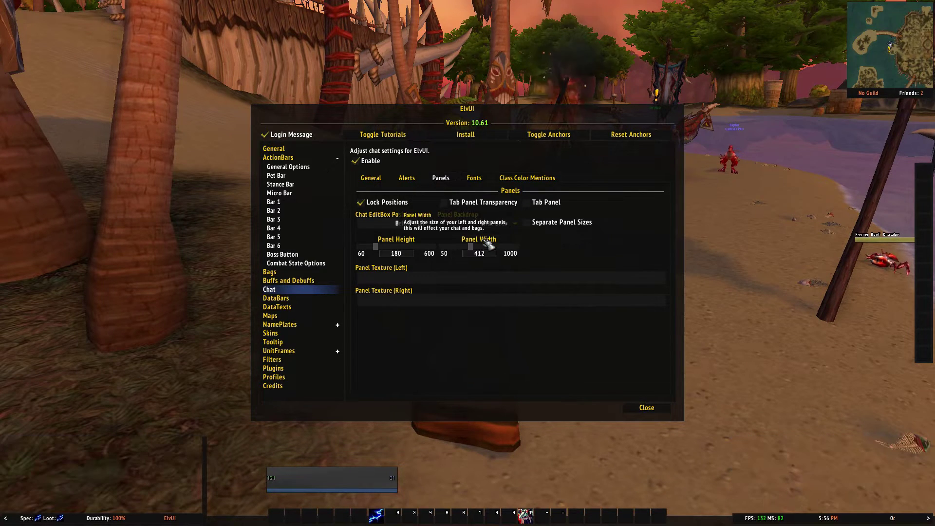
pyautogui.click(515, 223)
pyautogui.click(499, 248)
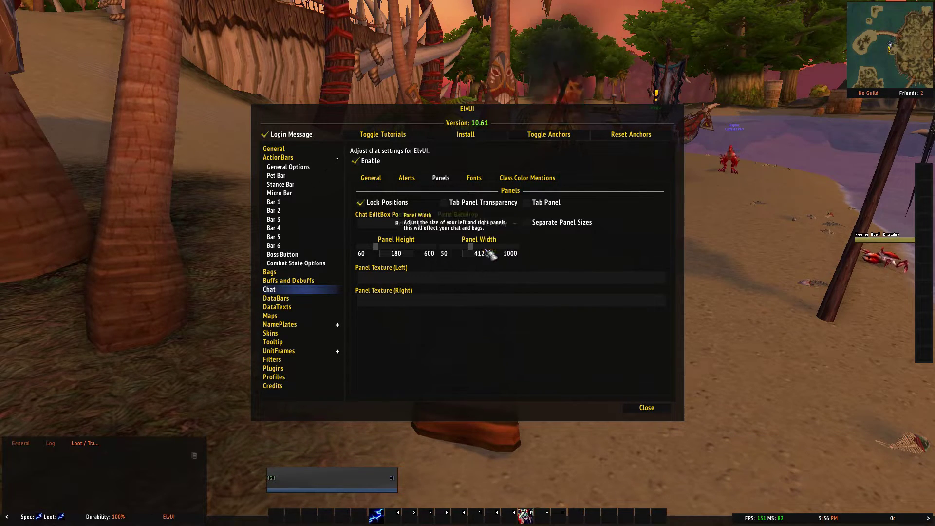
pyautogui.click(13, 519)
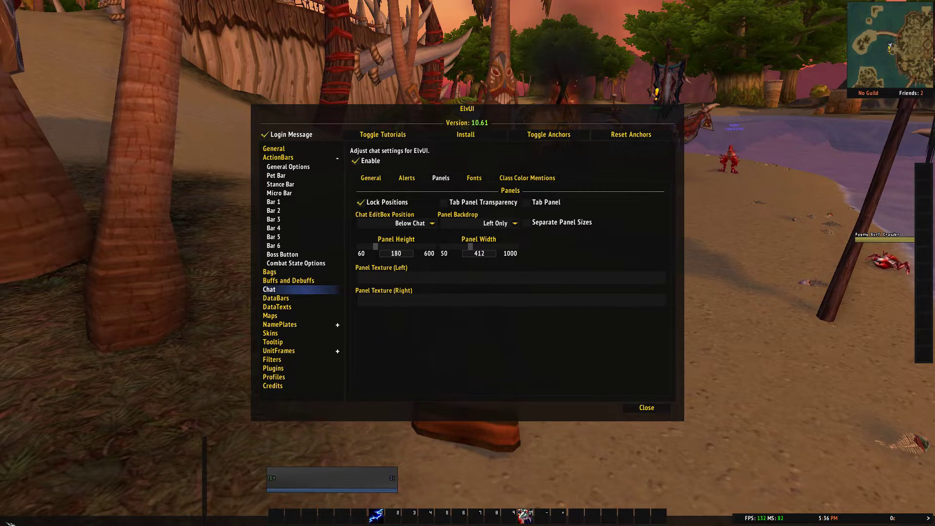
pyautogui.click(10, 522)
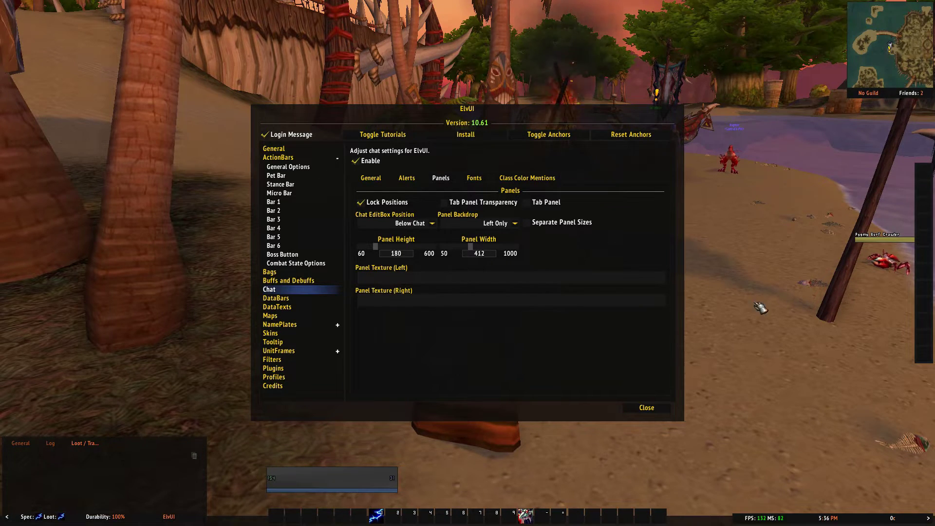
# - Set the Left Chat datatexts to Currency for Middle and ElvUI Config for Right, and close the settings
pyautogui.moveTo(213, 488)
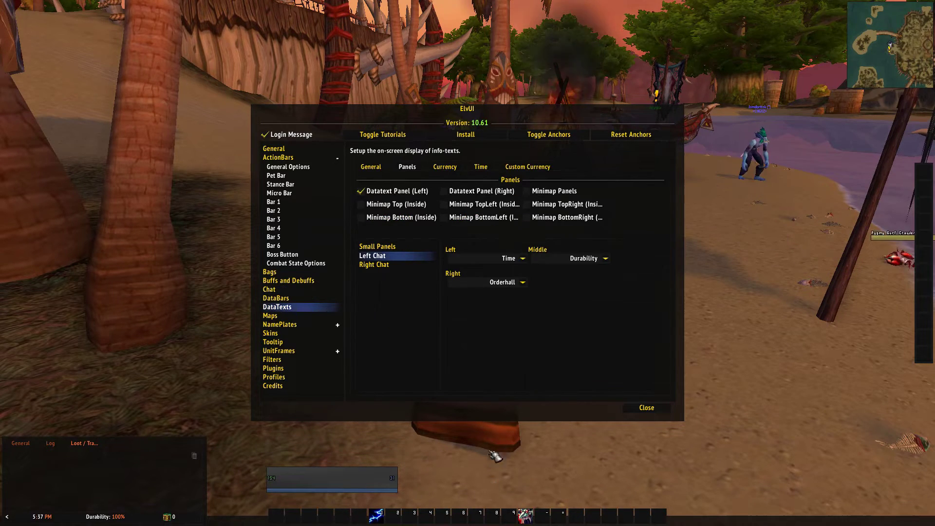
pyautogui.click(605, 259)
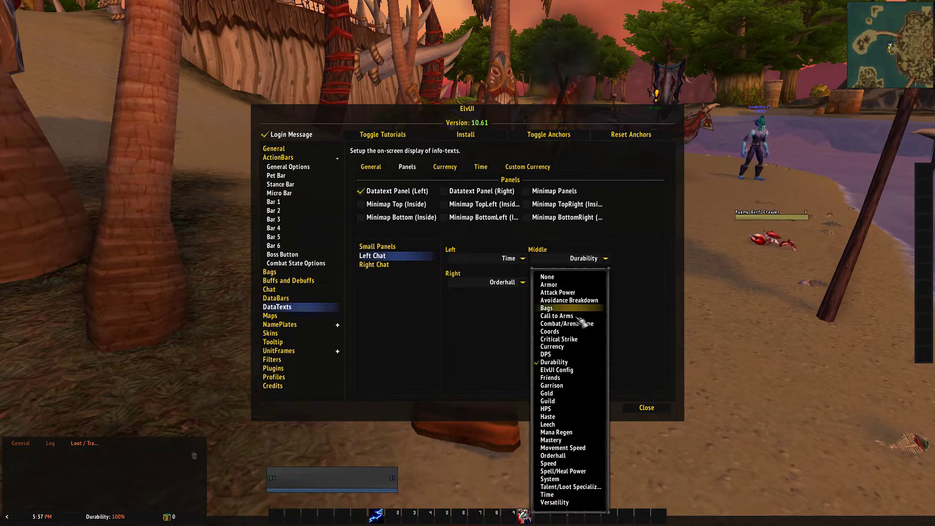
pyautogui.click(560, 347)
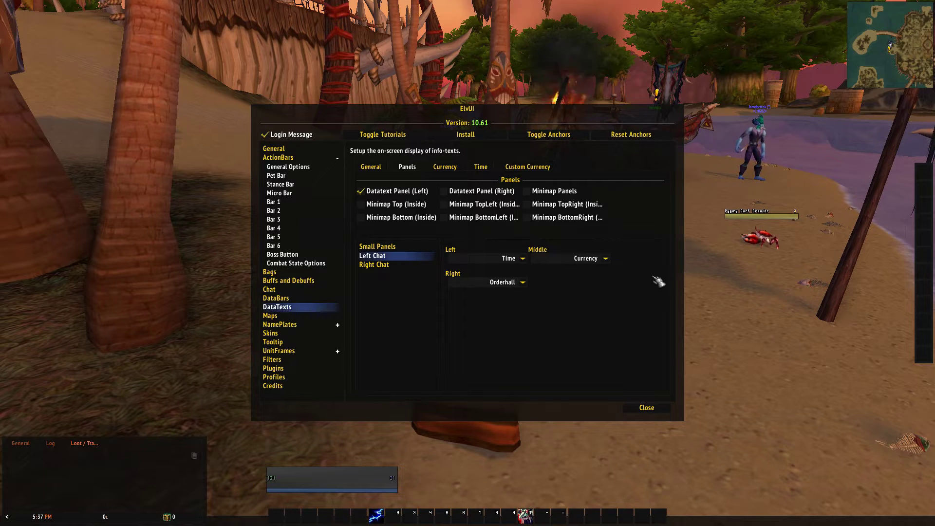
pyautogui.click(525, 283)
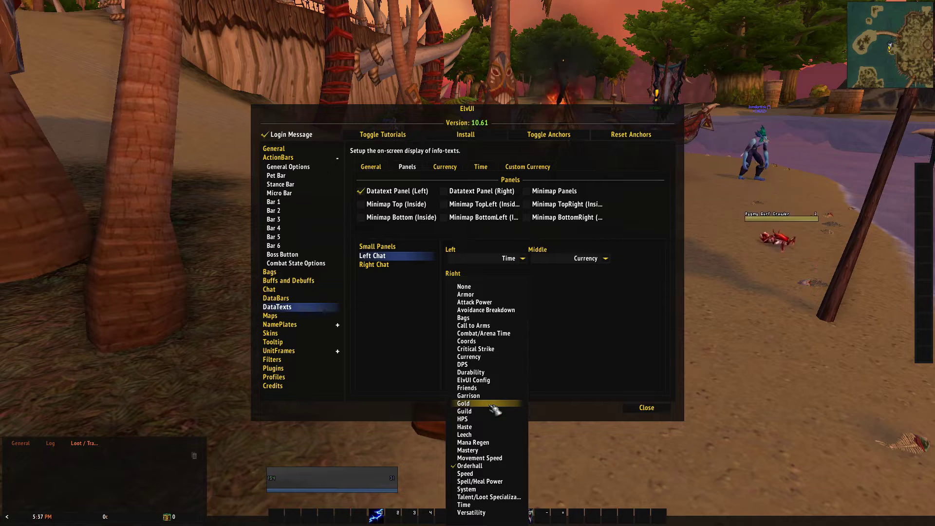
pyautogui.click(493, 381)
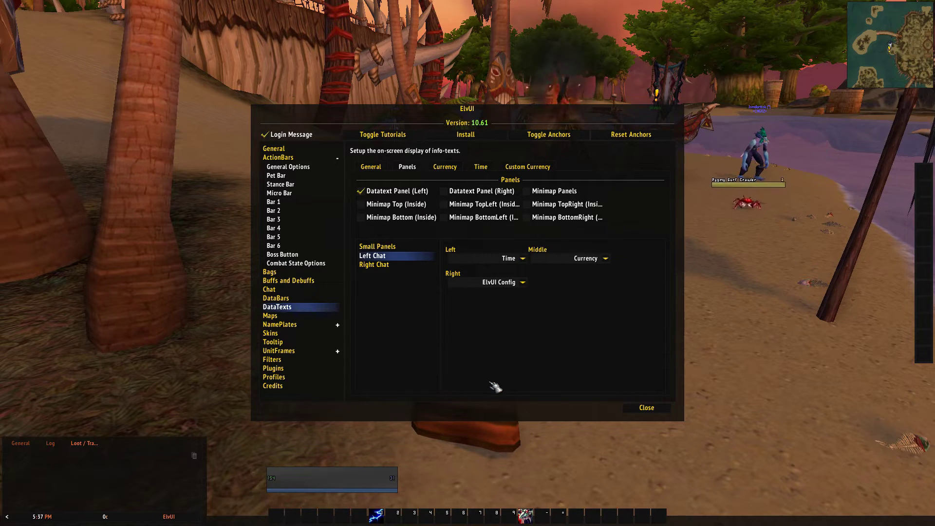
pyautogui.click(648, 409)
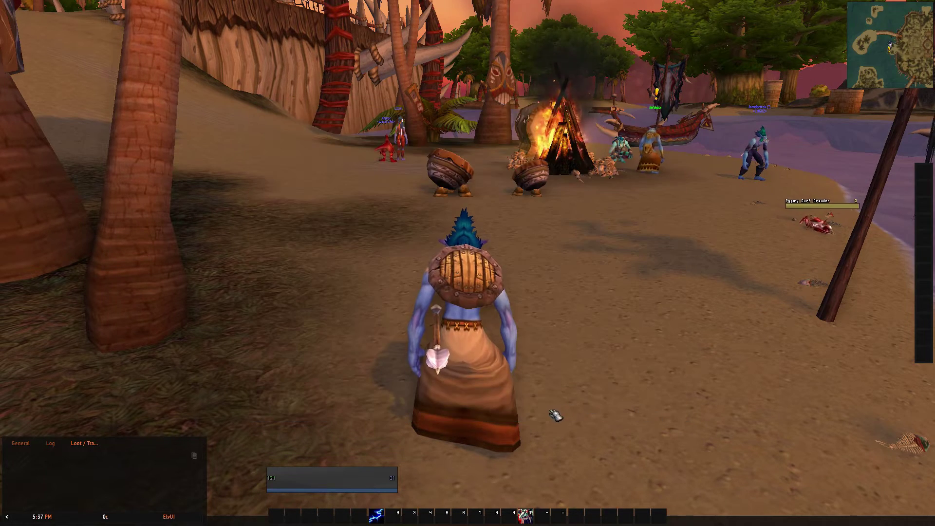
pyautogui.click(168, 516)
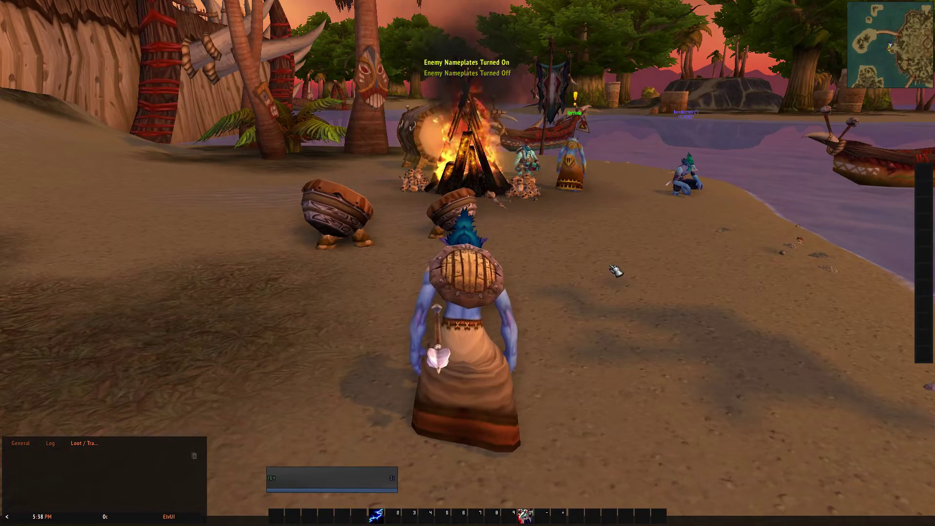
pyautogui.press('b')
pyautogui.press('b')
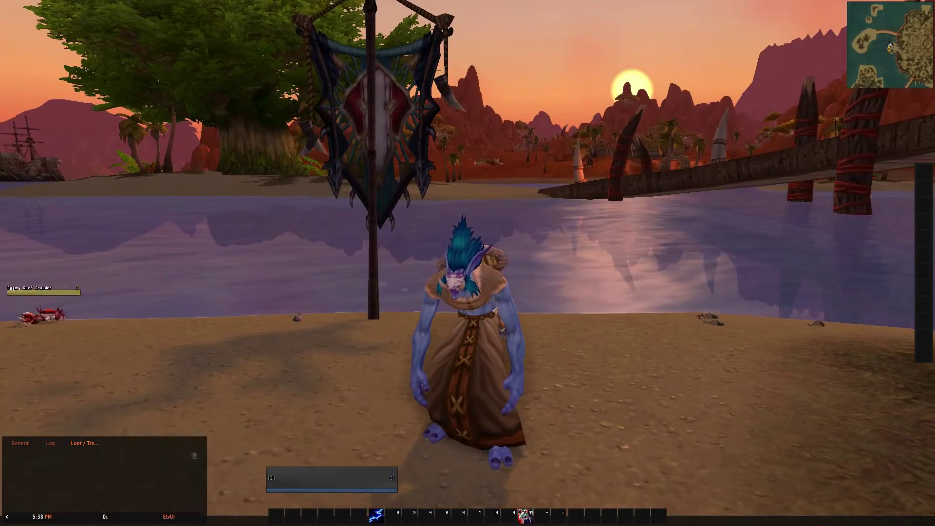
pyautogui.moveTo(616, 271); pyautogui.dragTo(616, 272)
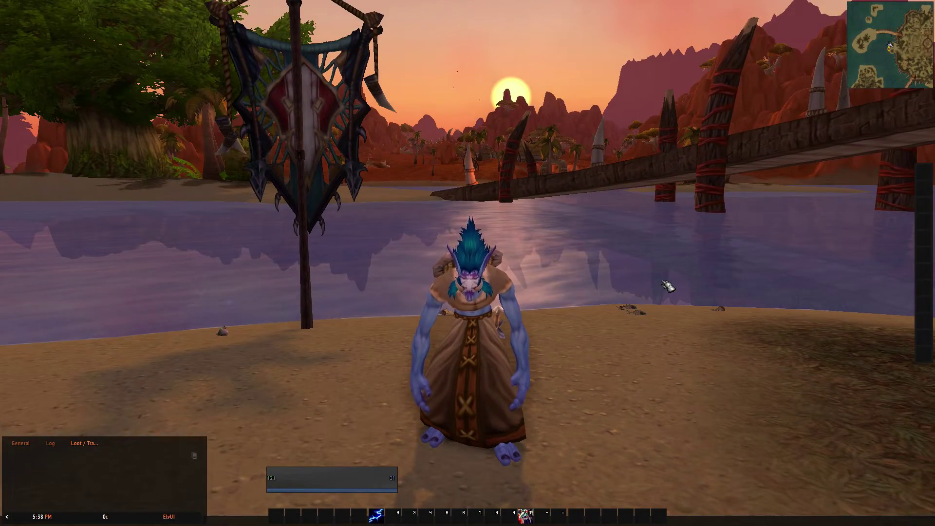